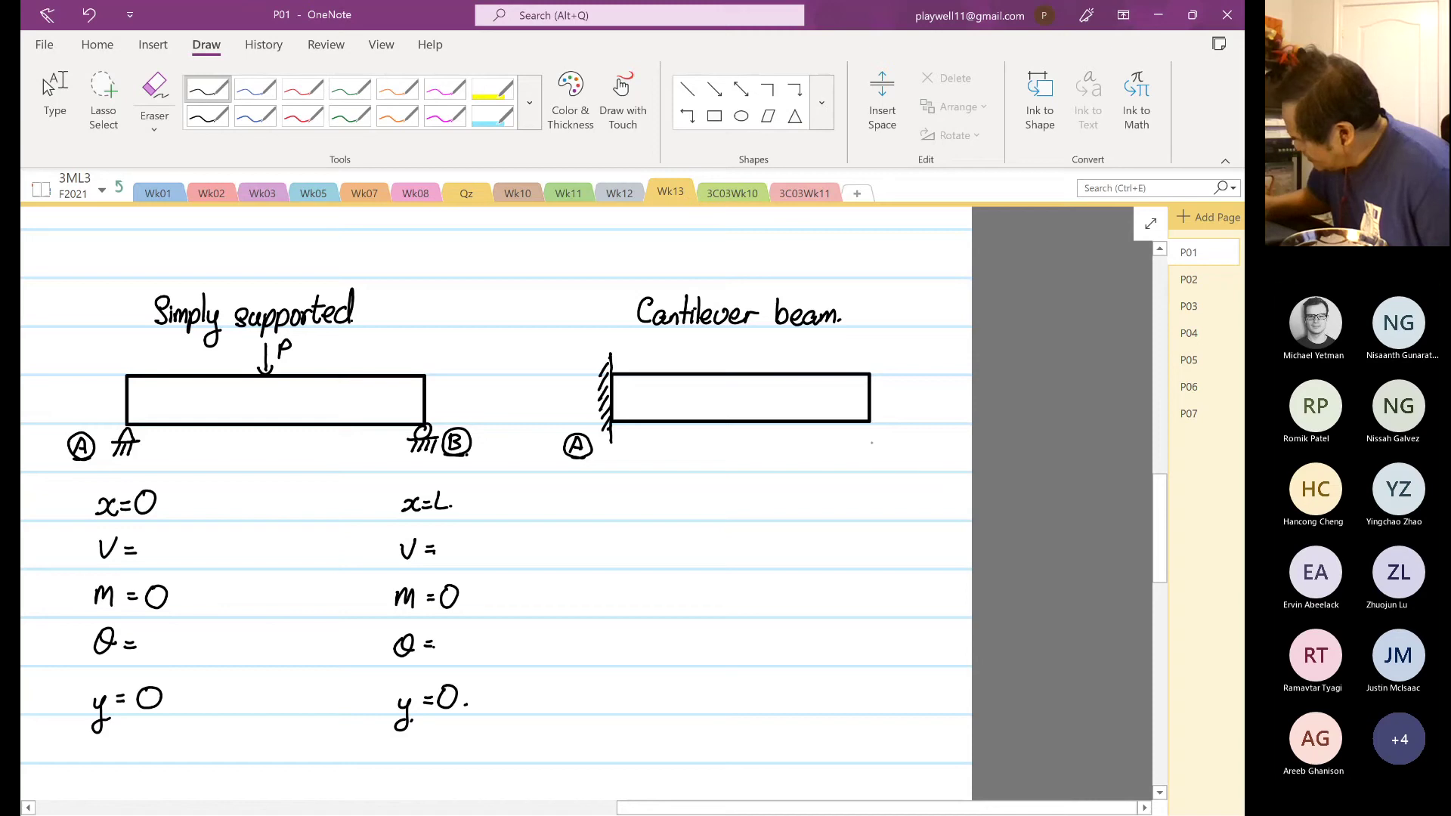
# Label the cantilever's free end with a circled B and write x=0 beneath A and x=L beneath B.
pyautogui.moveTo(872, 438)
pyautogui.mouseDown()
pyautogui.moveTo(874, 451)
pyautogui.moveTo(876, 430)
pyautogui.mouseUp()
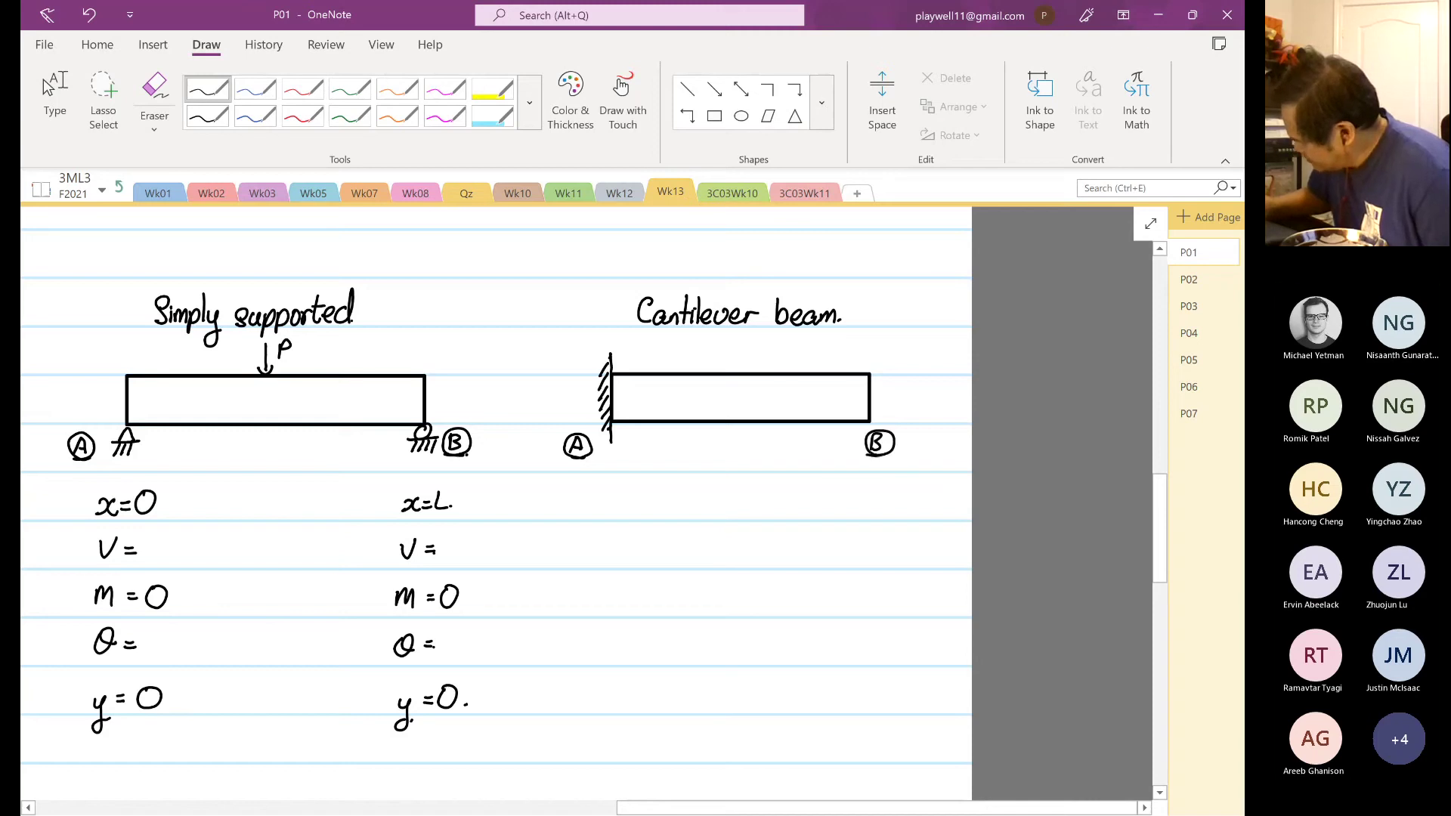
pyautogui.moveTo(587, 499)
pyautogui.mouseDown()
pyautogui.moveTo(600, 514)
pyautogui.moveTo(623, 502)
pyautogui.mouseUp()
pyautogui.moveTo(613, 508); pyautogui.dragTo(638, 493)
pyautogui.moveTo(857, 501); pyautogui.dragTo(873, 517)
pyautogui.moveTo(877, 502)
pyautogui.mouseDown()
pyautogui.moveTo(856, 517)
pyautogui.moveTo(907, 514)
pyautogui.mouseUp()
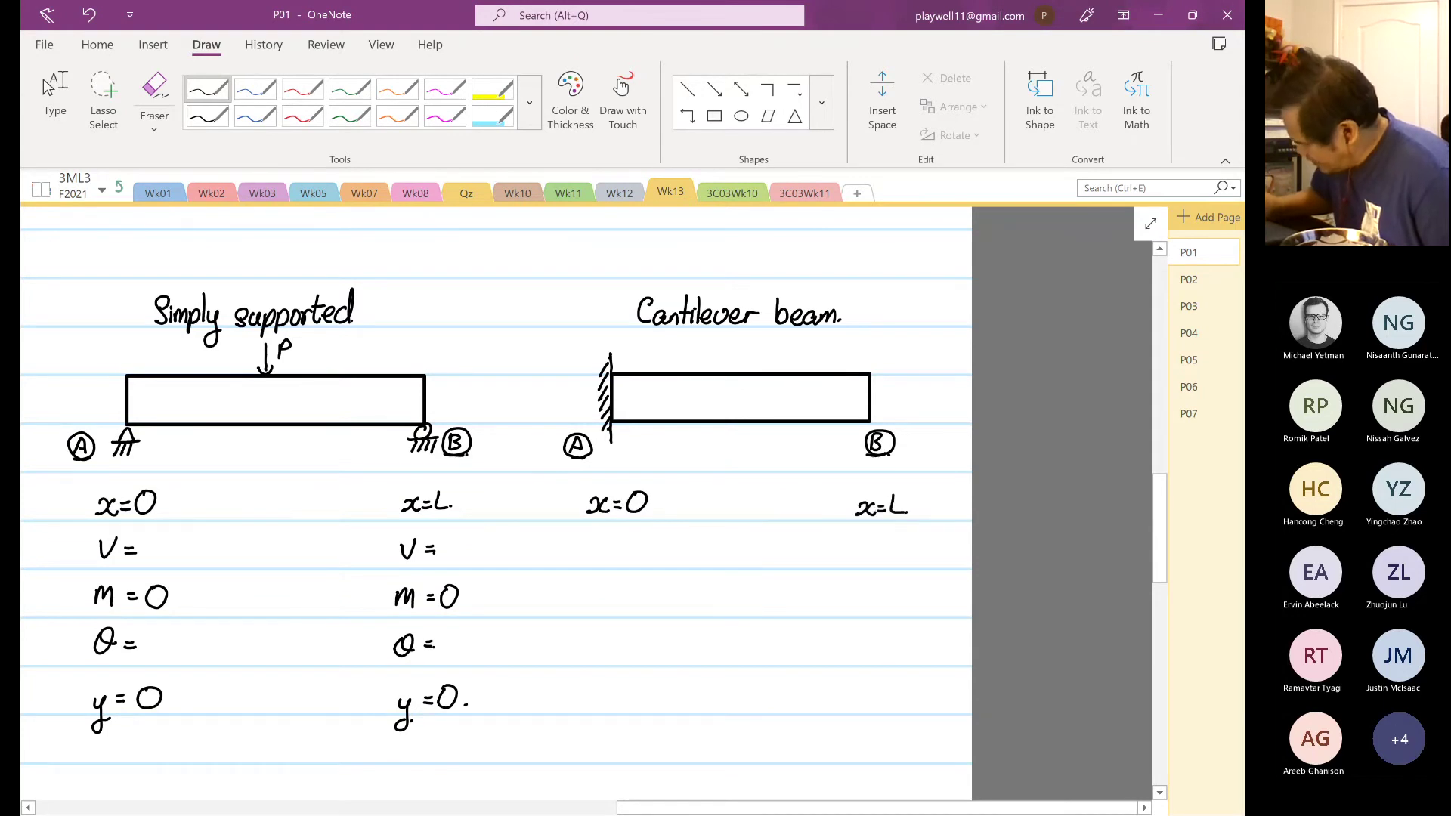
# List V=, M=, θ and y under the cantilever's x=0, and write V=0 under x=L.
pyautogui.moveTo(586, 541); pyautogui.dragTo(602, 538)
pyautogui.moveTo(583, 604)
pyautogui.mouseDown()
pyautogui.moveTo(597, 588)
pyautogui.moveTo(597, 647)
pyautogui.mouseUp()
pyautogui.moveTo(577, 696); pyautogui.dragTo(582, 728)
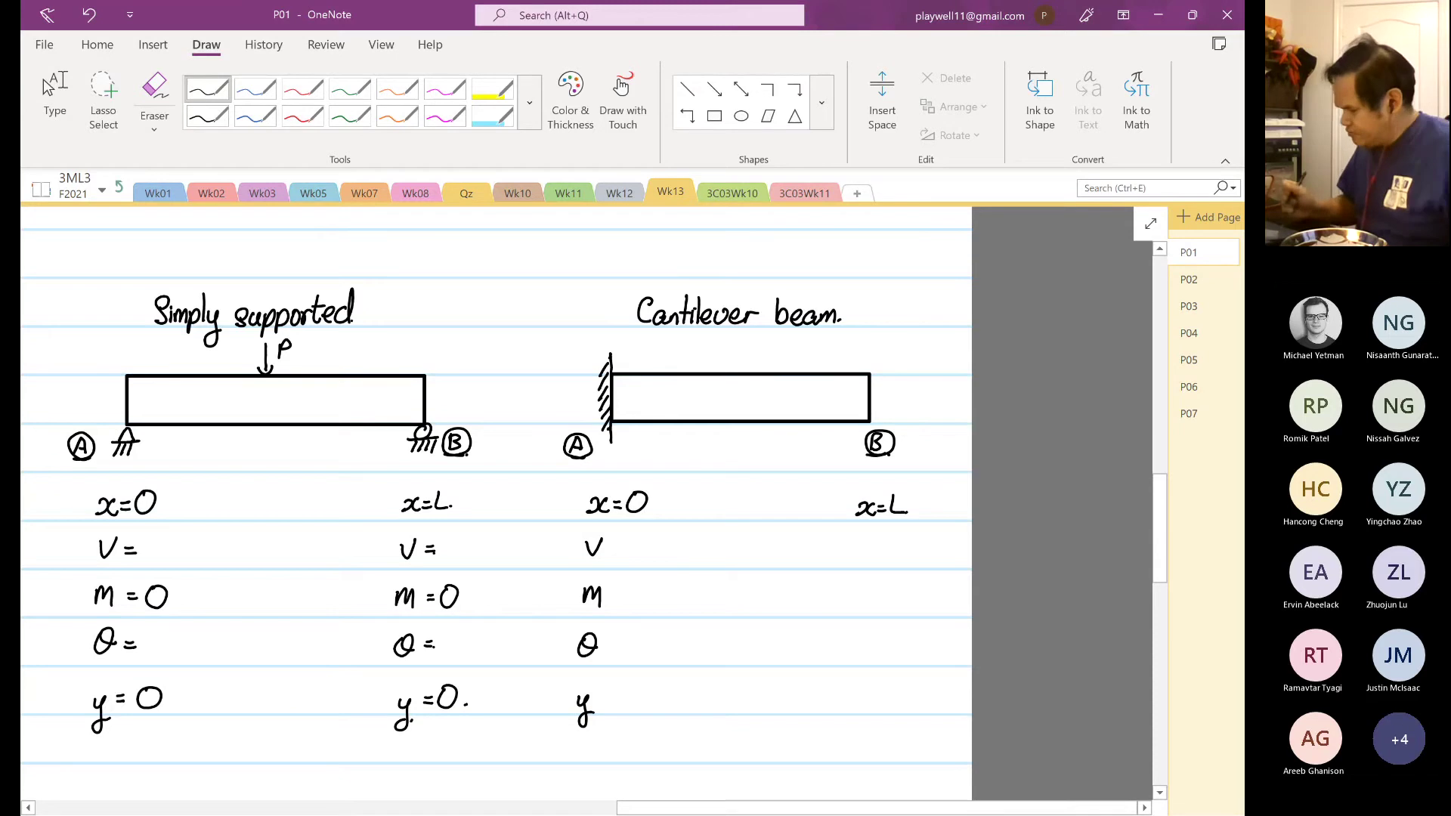
pyautogui.click(858, 539)
pyautogui.moveTo(857, 536); pyautogui.dragTo(886, 544)
pyautogui.moveTo(874, 552)
pyautogui.mouseDown()
pyautogui.moveTo(908, 556)
pyautogui.moveTo(900, 536)
pyautogui.mouseUp()
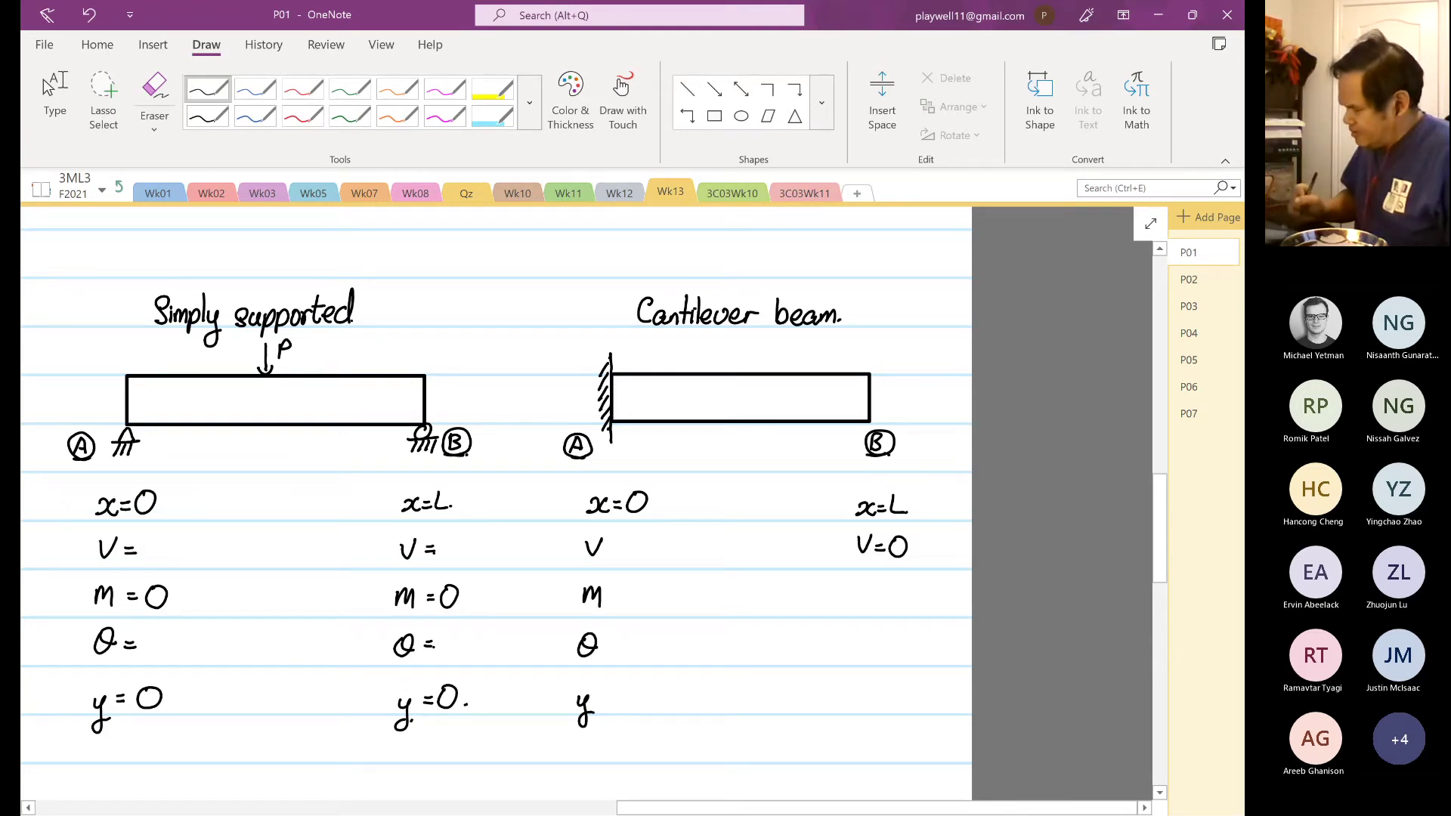
pyautogui.moveTo(608, 544)
pyautogui.mouseDown()
pyautogui.moveTo(623, 551)
pyautogui.moveTo(623, 597)
pyautogui.mouseUp()
pyautogui.moveTo(613, 602); pyautogui.dragTo(624, 603)
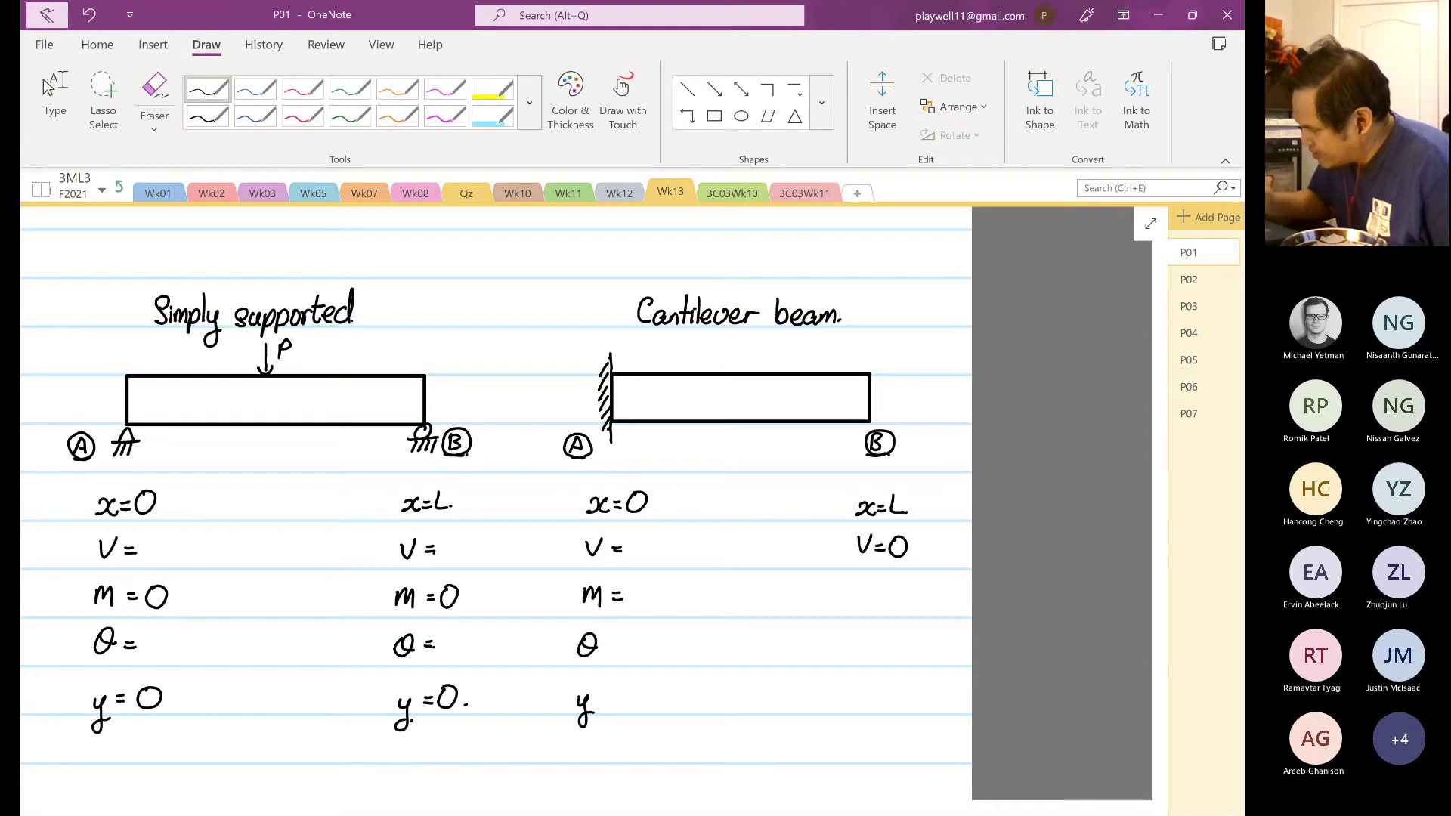
# Try sketching red curved moment arrows below end B and beside end A of the cantilever.
pyautogui.click(302, 116)
pyautogui.moveTo(832, 437)
pyautogui.mouseDown()
pyautogui.moveTo(792, 511)
pyautogui.moveTo(811, 499)
pyautogui.mouseUp()
pyautogui.moveTo(813, 449)
pyautogui.mouseDown()
pyautogui.moveTo(776, 491)
pyautogui.moveTo(820, 501)
pyautogui.mouseUp()
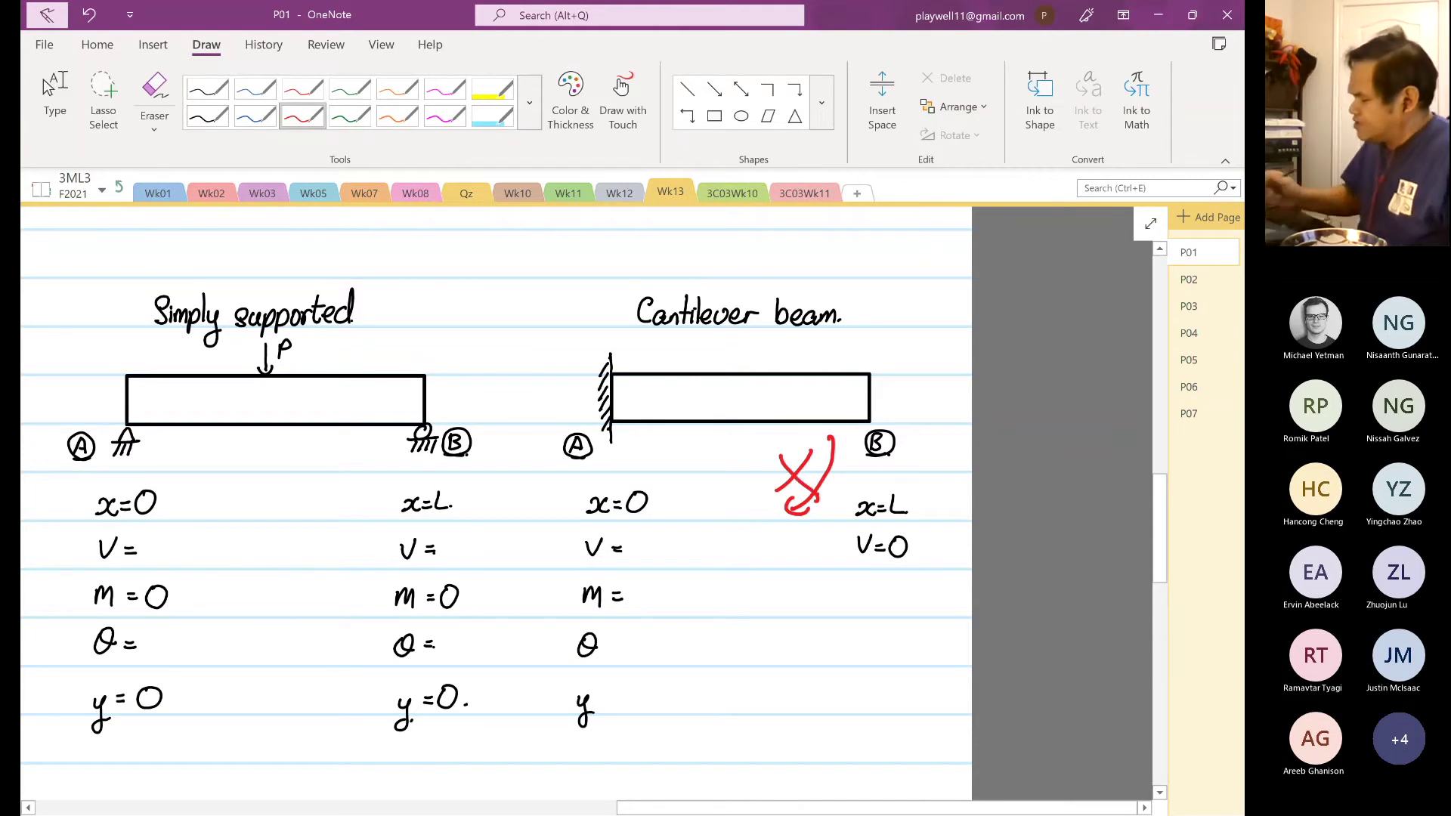
pyautogui.moveTo(548, 378); pyautogui.dragTo(547, 423)
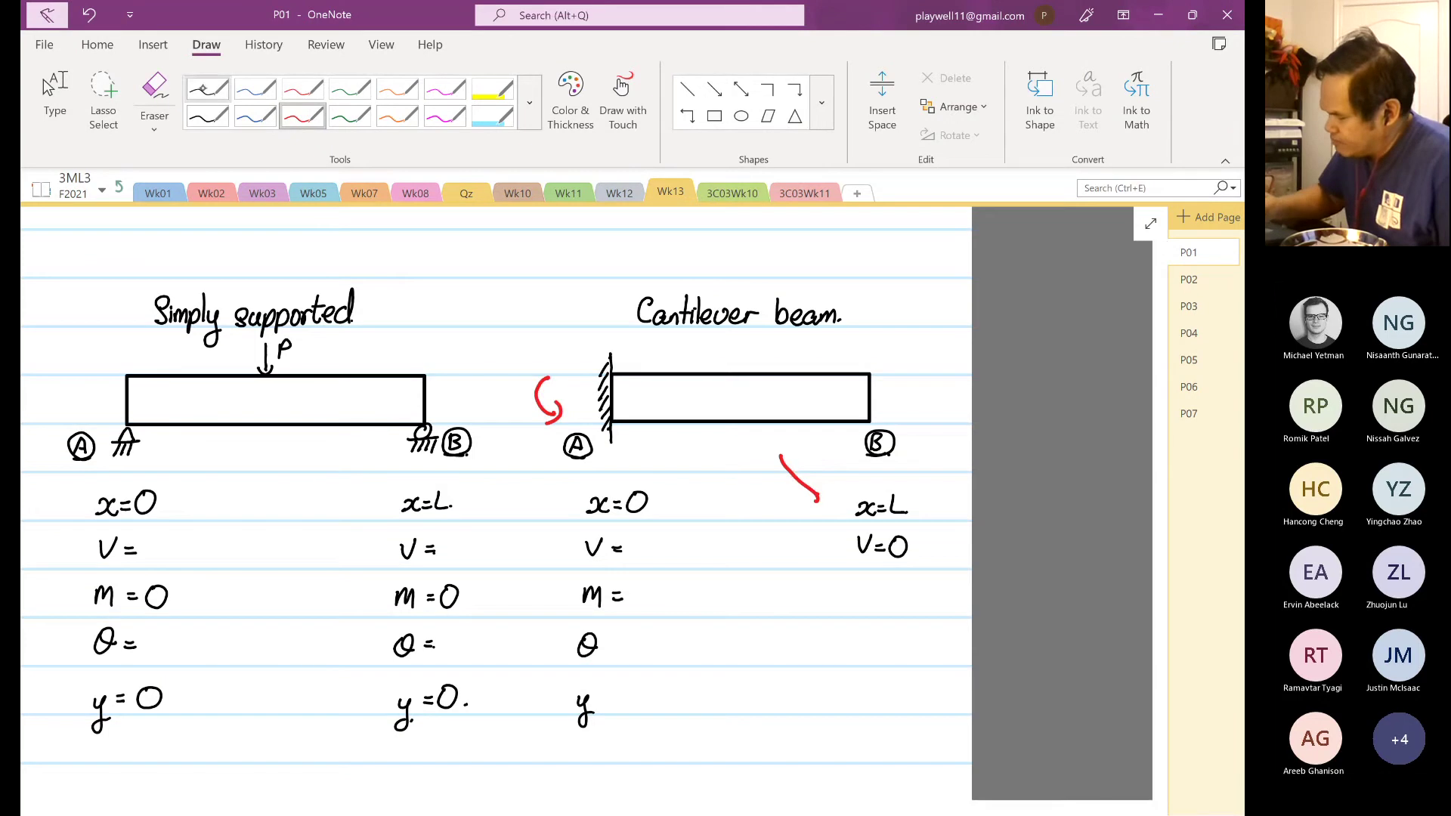
pyautogui.click(202, 88)
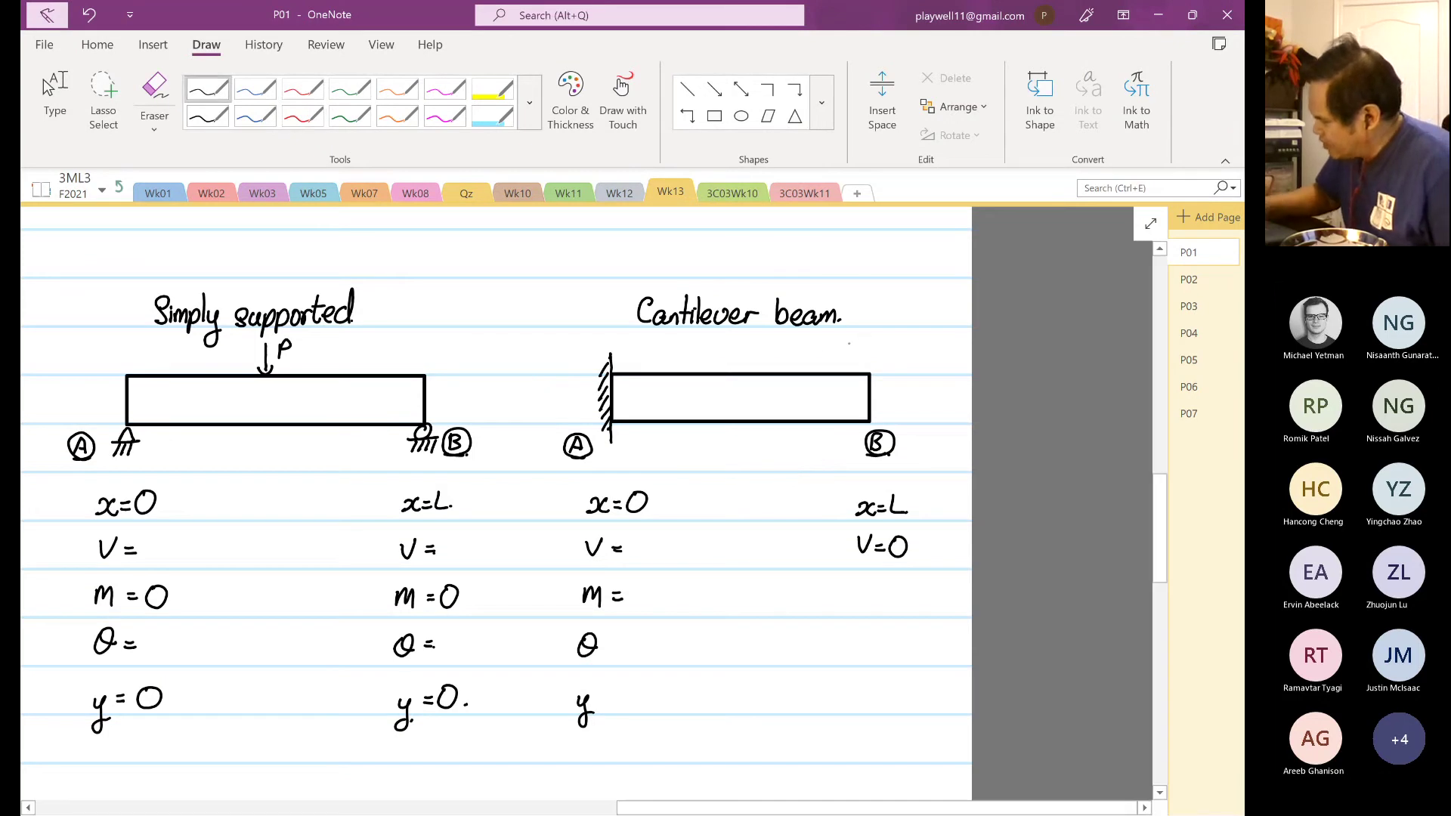
# Try drawing a black downward load P near the cantilever's free end, and undo it.
pyautogui.moveTo(824, 340)
pyautogui.mouseDown()
pyautogui.moveTo(823, 365)
pyautogui.moveTo(837, 346)
pyautogui.mouseUp()
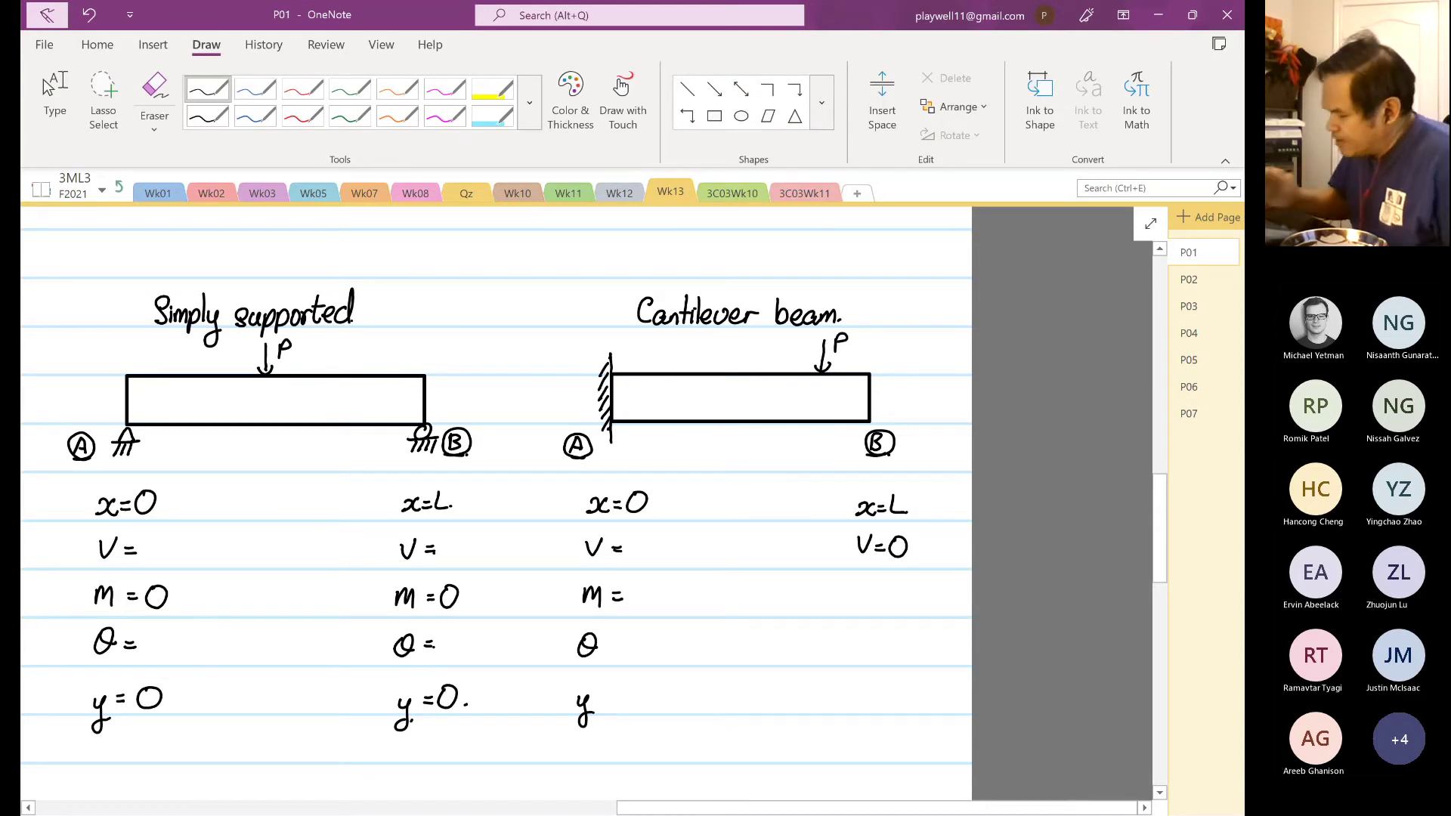
pyautogui.hotkey('ctrl', 'z')
pyautogui.hotkey('ctrl', 'z')
pyautogui.hotkey('ctrl', 'z')
pyautogui.hotkey('ctrl', 'z')
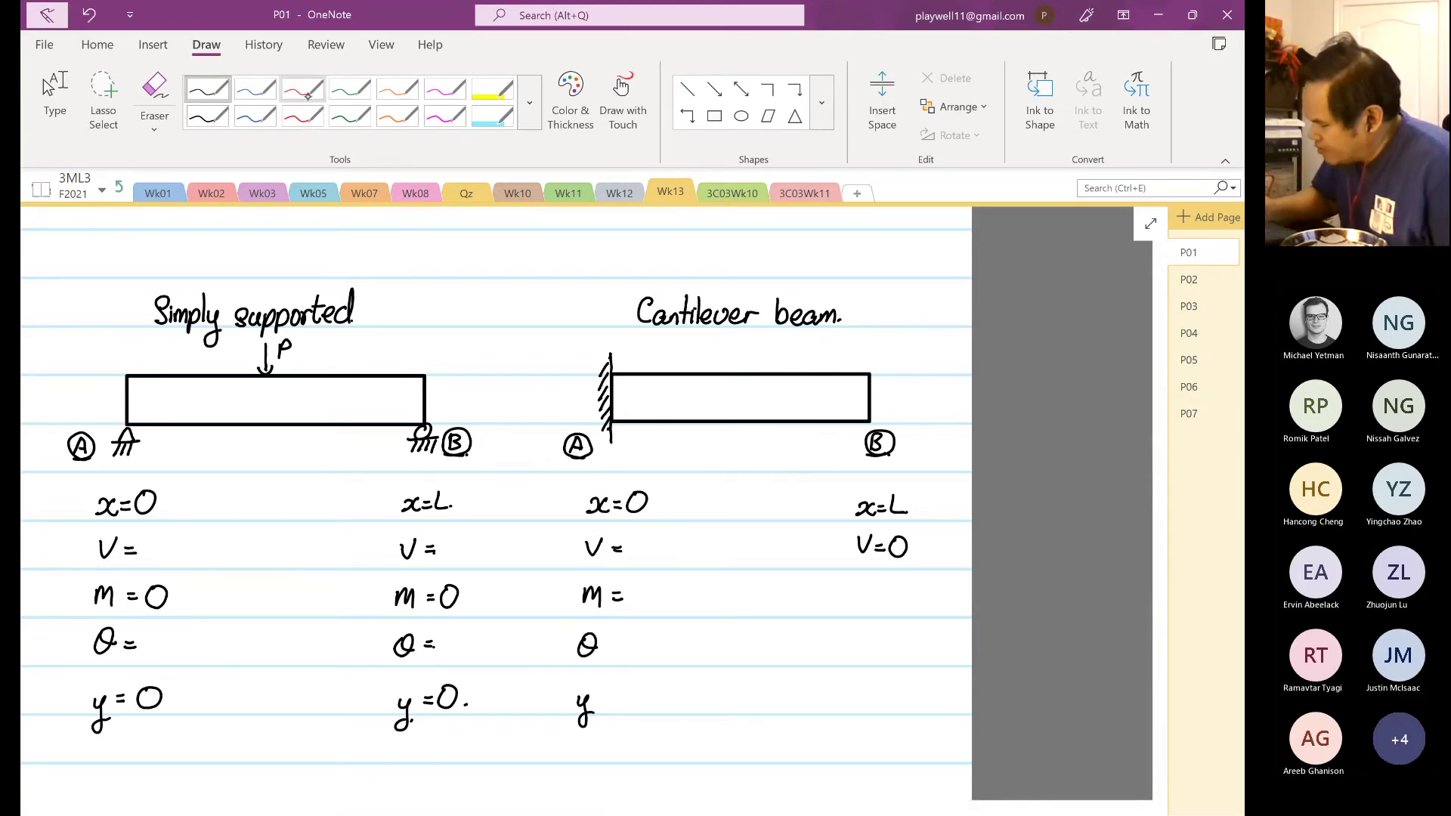
# Try sketching a red moment arrow labelled M with a circled A at the cantilever's fixed end.
pyautogui.click(302, 115)
pyautogui.moveTo(566, 372)
pyautogui.mouseDown()
pyautogui.moveTo(552, 404)
pyautogui.moveTo(574, 421)
pyautogui.mouseUp()
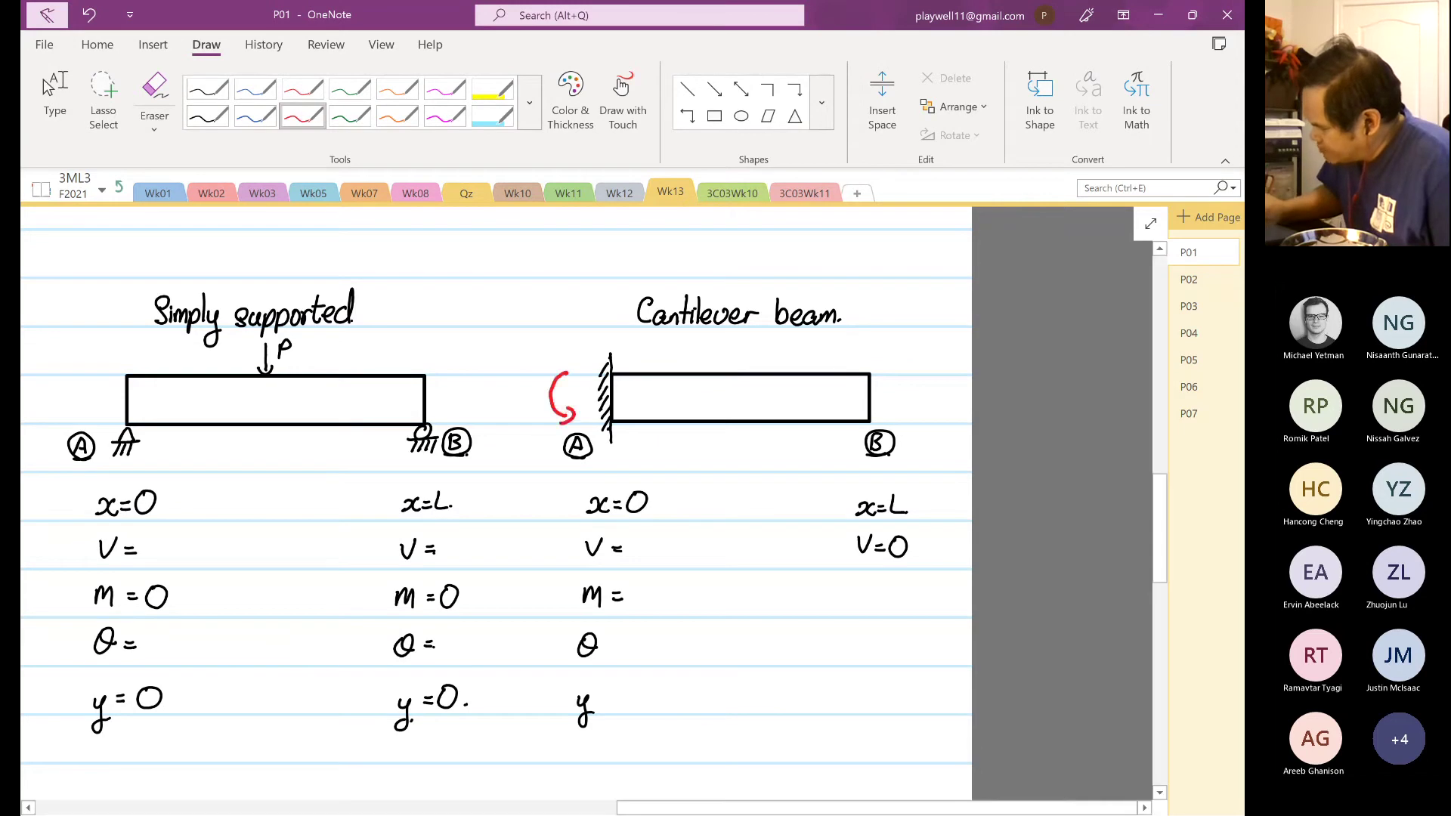
pyautogui.moveTo(531, 348); pyautogui.dragTo(561, 367)
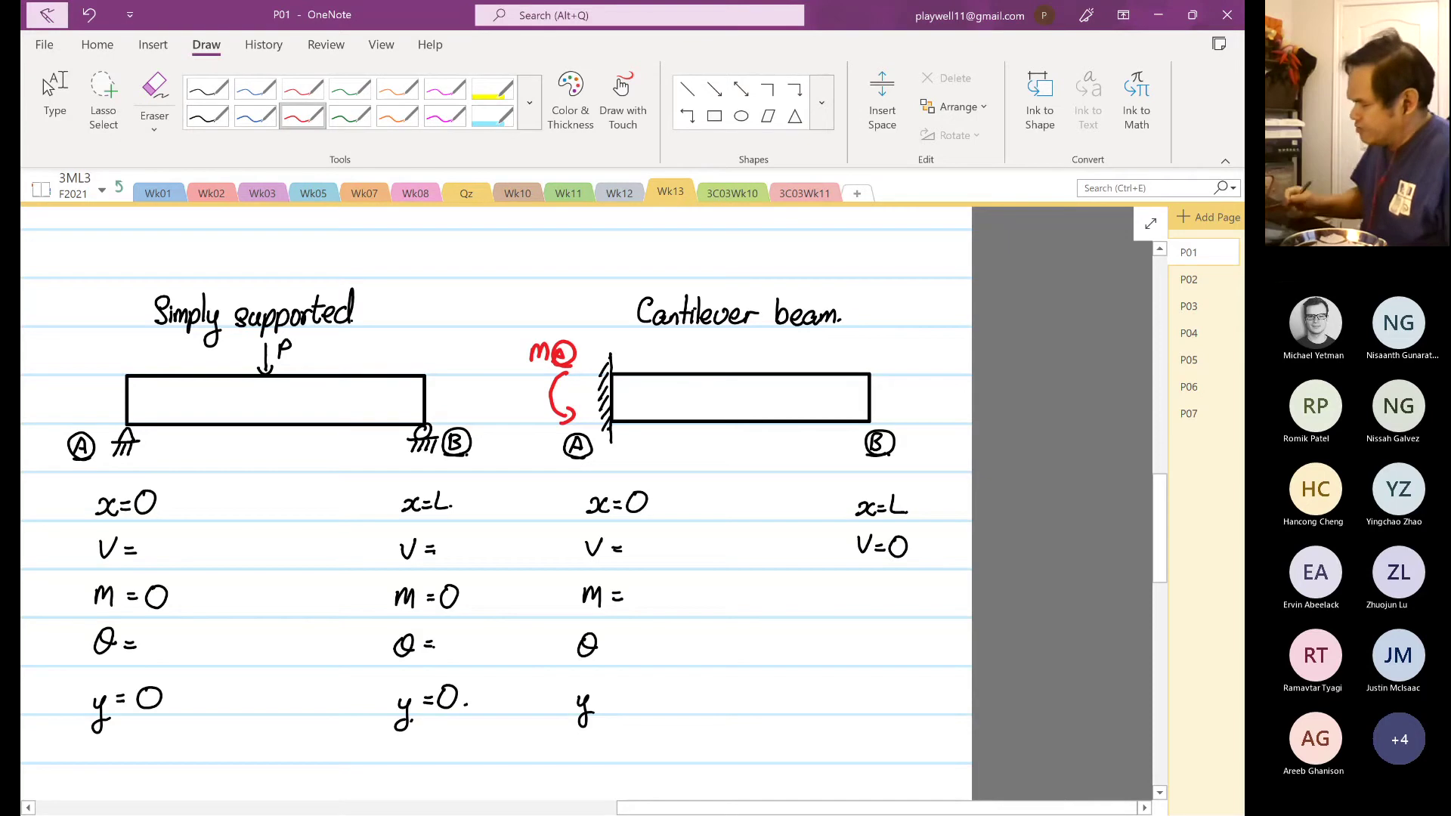
pyautogui.moveTo(569, 416); pyautogui.dragTo(559, 353)
# Try writing M=0 under the cantilever's x=L and θ=0 under its x=0.
pyautogui.click(208, 89)
pyautogui.moveTo(854, 588)
pyautogui.mouseDown()
pyautogui.moveTo(855, 606)
pyautogui.moveTo(888, 593)
pyautogui.mouseUp()
pyautogui.moveTo(876, 600); pyautogui.dragTo(901, 587)
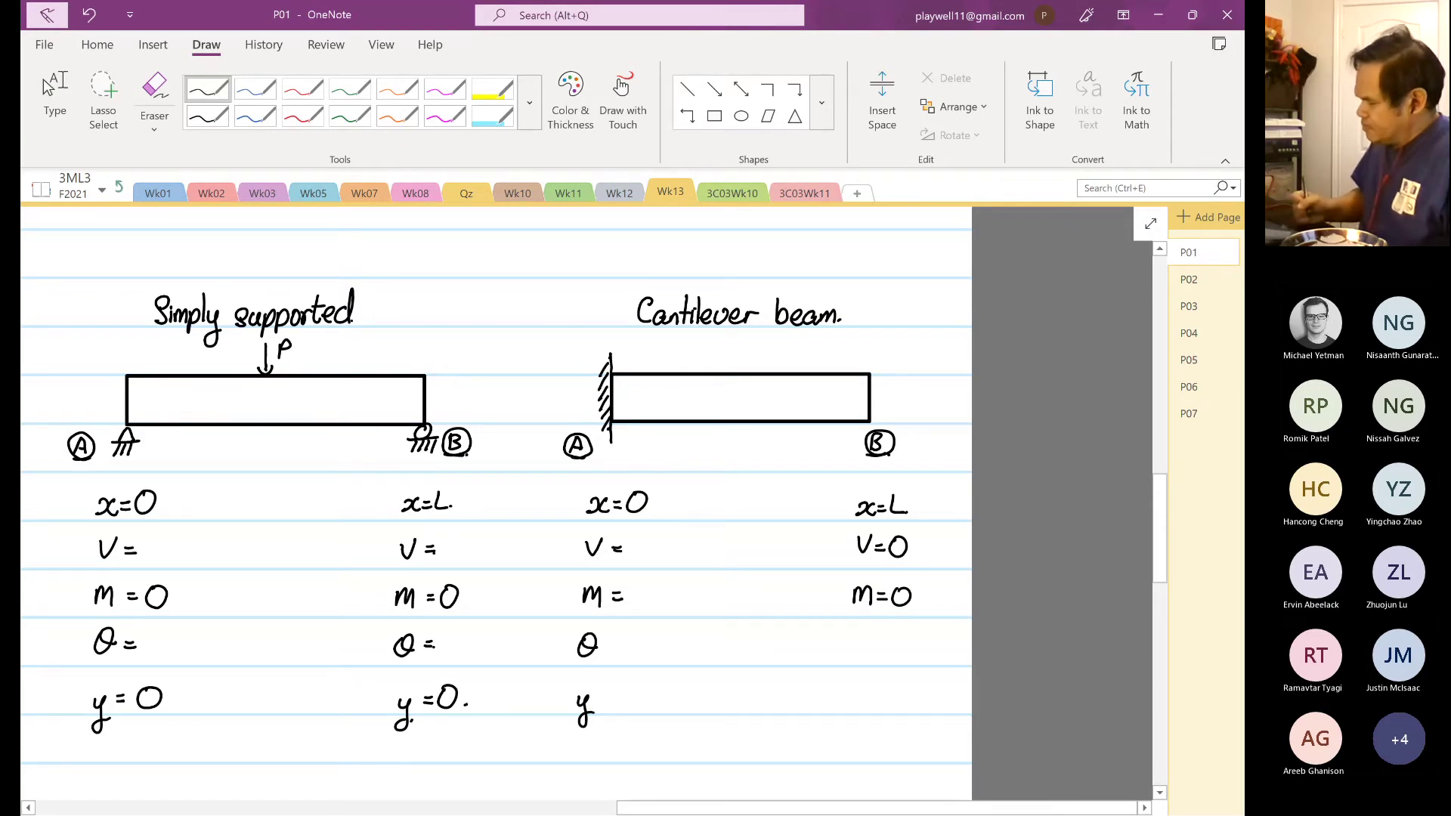
pyautogui.moveTo(852, 597); pyautogui.dragTo(874, 596)
pyautogui.moveTo(612, 644); pyautogui.dragTo(624, 644)
pyautogui.moveTo(612, 650); pyautogui.dragTo(624, 649)
pyautogui.moveTo(875, 596); pyautogui.dragTo(914, 596)
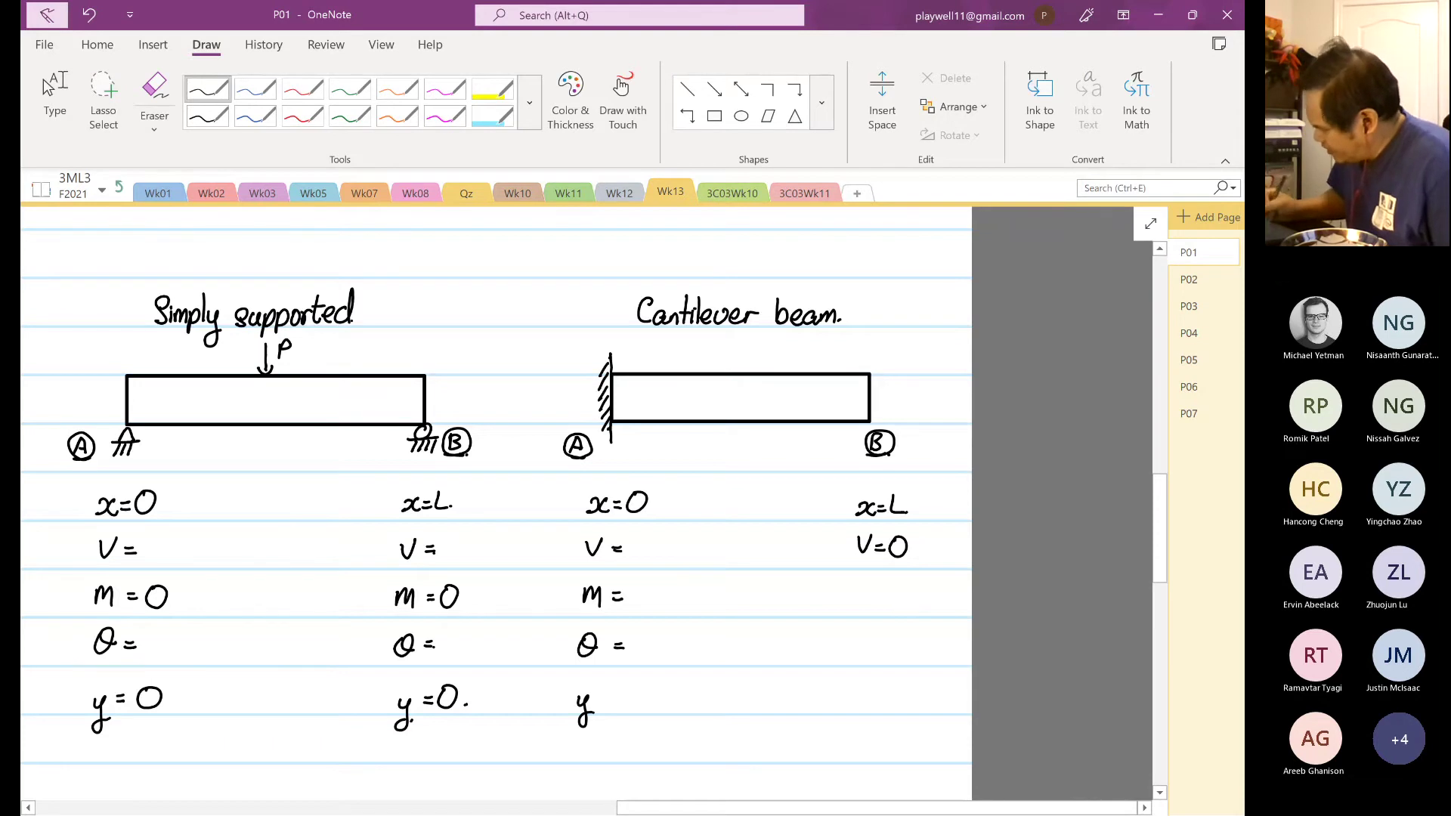
pyautogui.moveTo(636, 641)
pyautogui.mouseDown()
pyautogui.moveTo(653, 641)
pyautogui.moveTo(637, 637)
pyautogui.mouseUp()
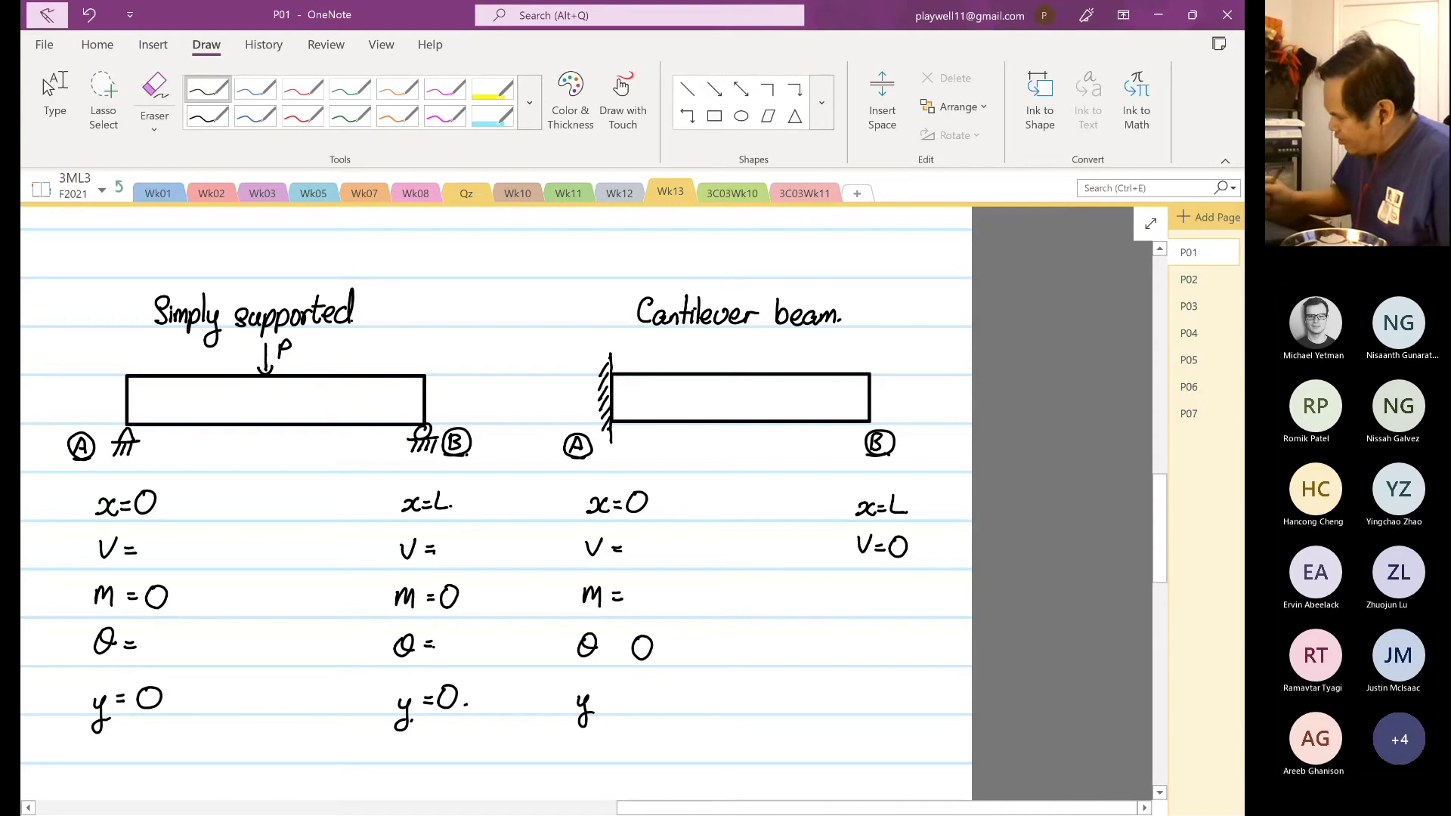
pyautogui.moveTo(858, 587)
pyautogui.mouseDown()
pyautogui.moveTo(854, 604)
pyautogui.moveTo(889, 594)
pyautogui.mouseUp()
pyautogui.moveTo(879, 599); pyautogui.dragTo(890, 599)
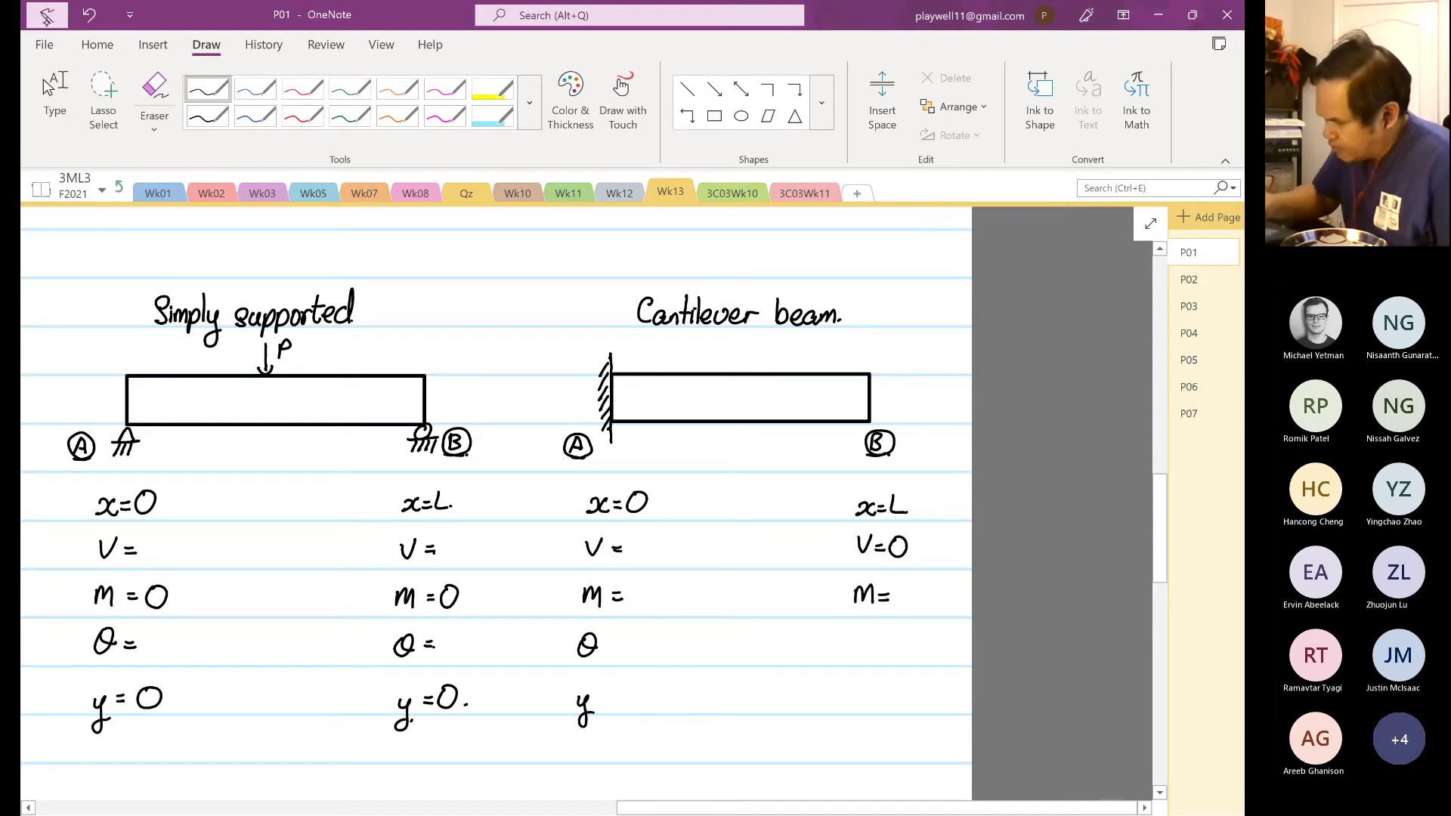
pyautogui.click(47, 15)
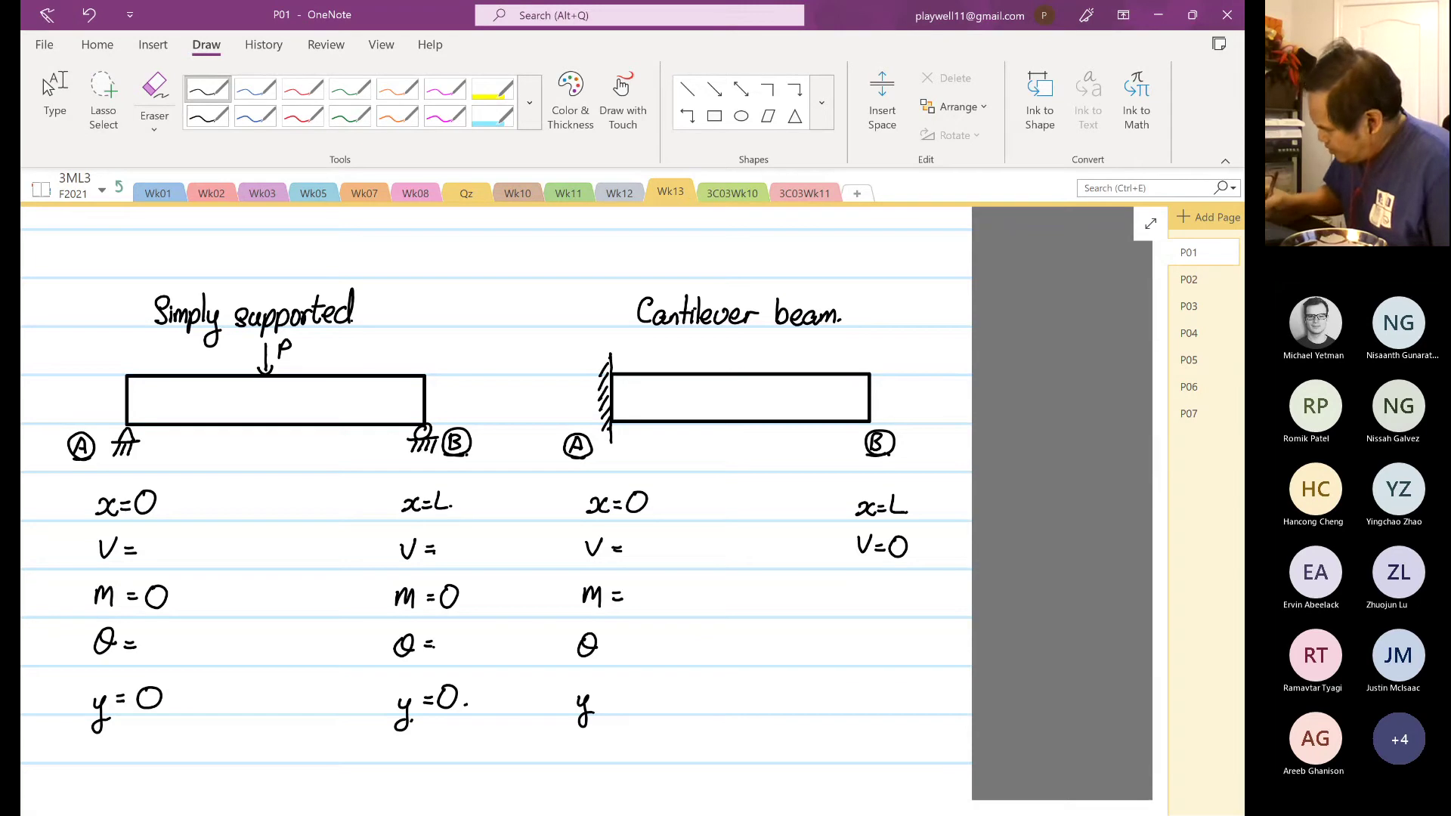
# Complete the slope condition at the cantilever's fixed end as θ=0.
pyautogui.moveTo(619, 644); pyautogui.dragTo(627, 643)
pyautogui.moveTo(618, 649); pyautogui.dragTo(628, 650)
pyautogui.moveTo(639, 636); pyautogui.dragTo(637, 639)
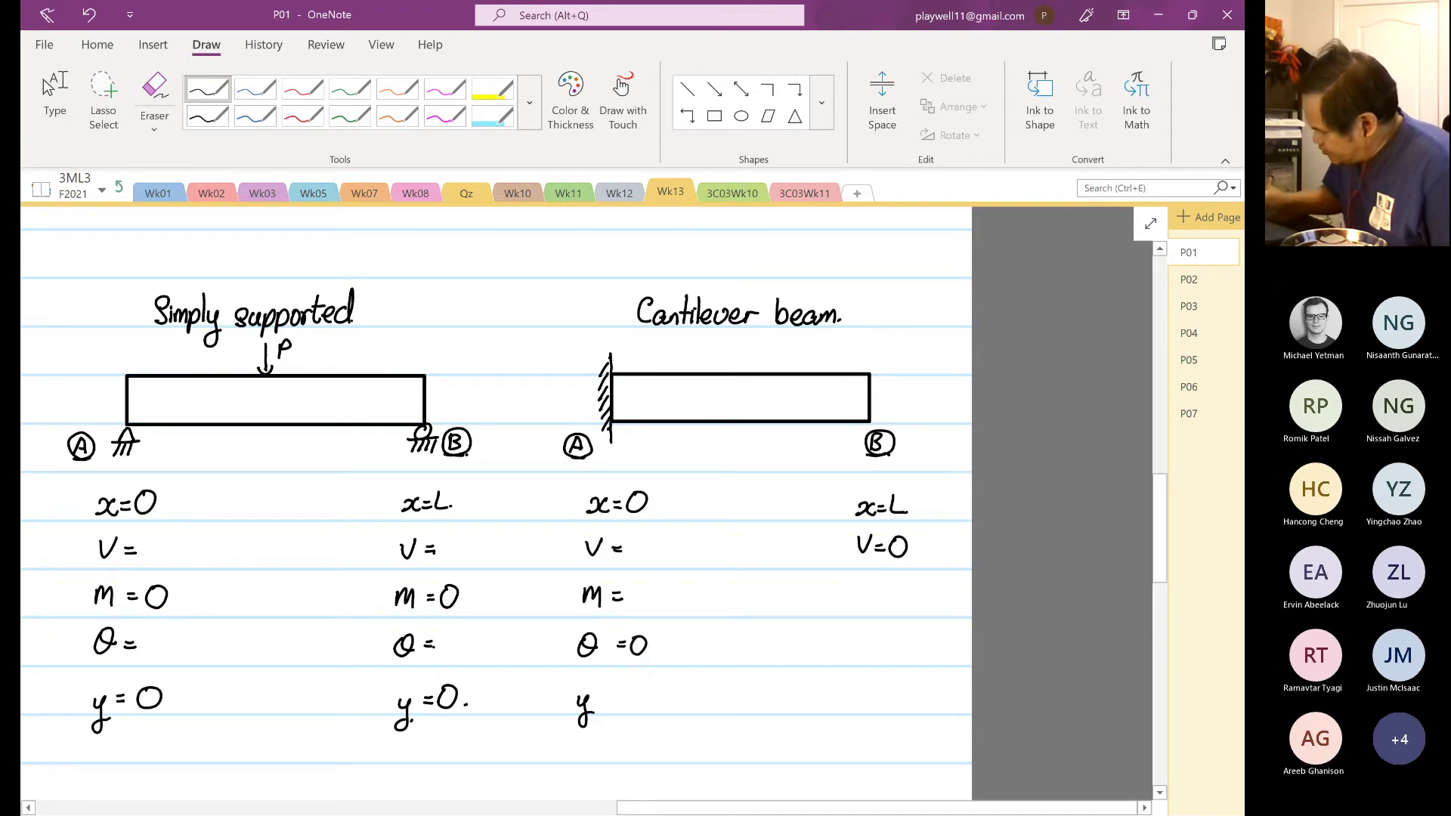
# Write M=0 and an open θ= beneath V=0 for the cantilever's free end B.
pyautogui.moveTo(854, 604); pyautogui.dragTo(877, 605)
pyautogui.moveTo(879, 593); pyautogui.dragTo(886, 593)
pyautogui.moveTo(879, 599); pyautogui.dragTo(894, 589)
pyautogui.click(911, 599)
pyautogui.moveTo(863, 637); pyautogui.dragTo(862, 638)
pyautogui.moveTo(855, 648); pyautogui.dragTo(891, 645)
pyautogui.moveTo(879, 652); pyautogui.dragTo(891, 651)
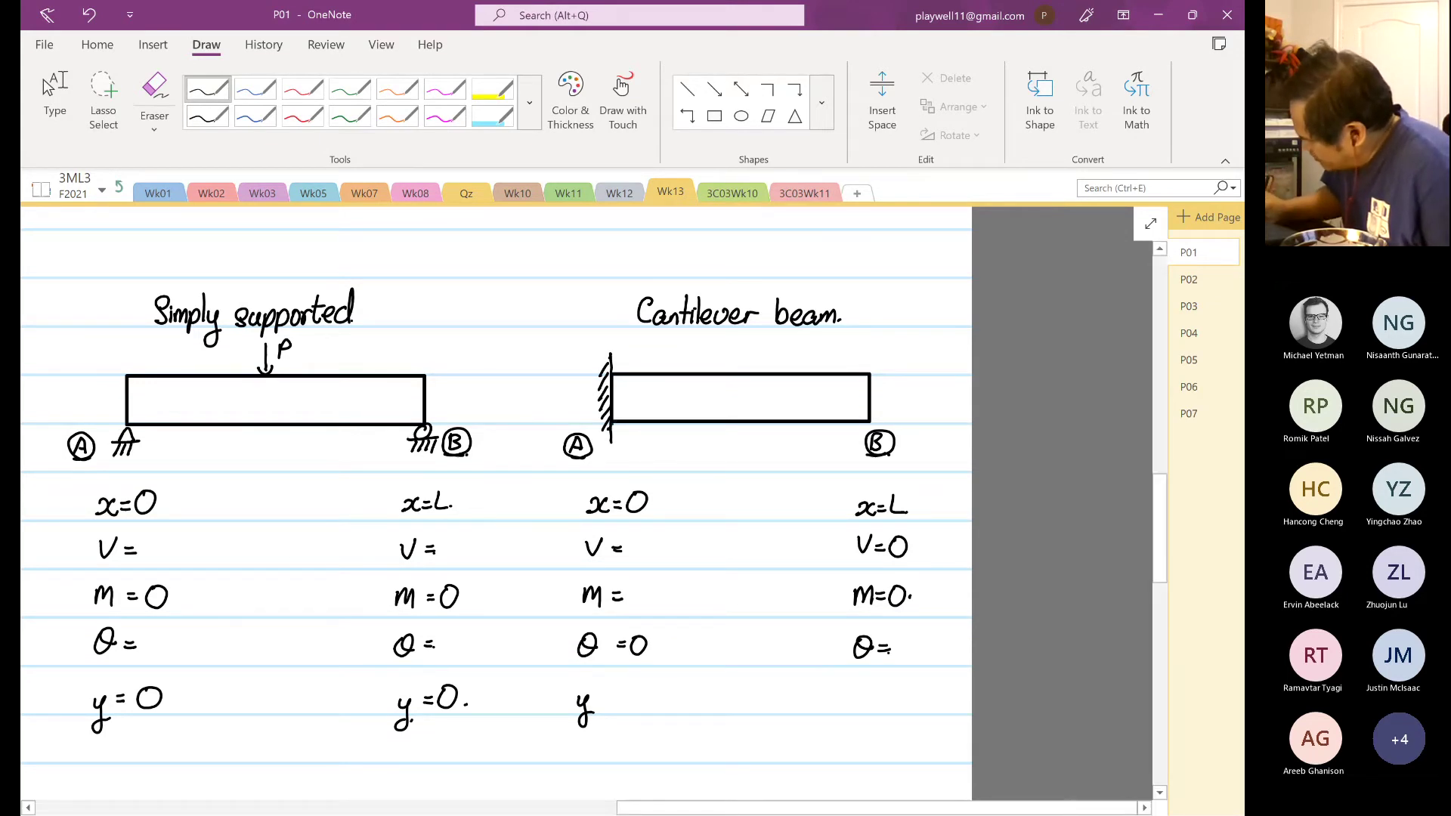
# Sketch the cantilever's downward deflection curve in red, with a red load P at free end B.
pyautogui.moveTo(626, 396); pyautogui.dragTo(692, 408)
pyautogui.click(89, 15)
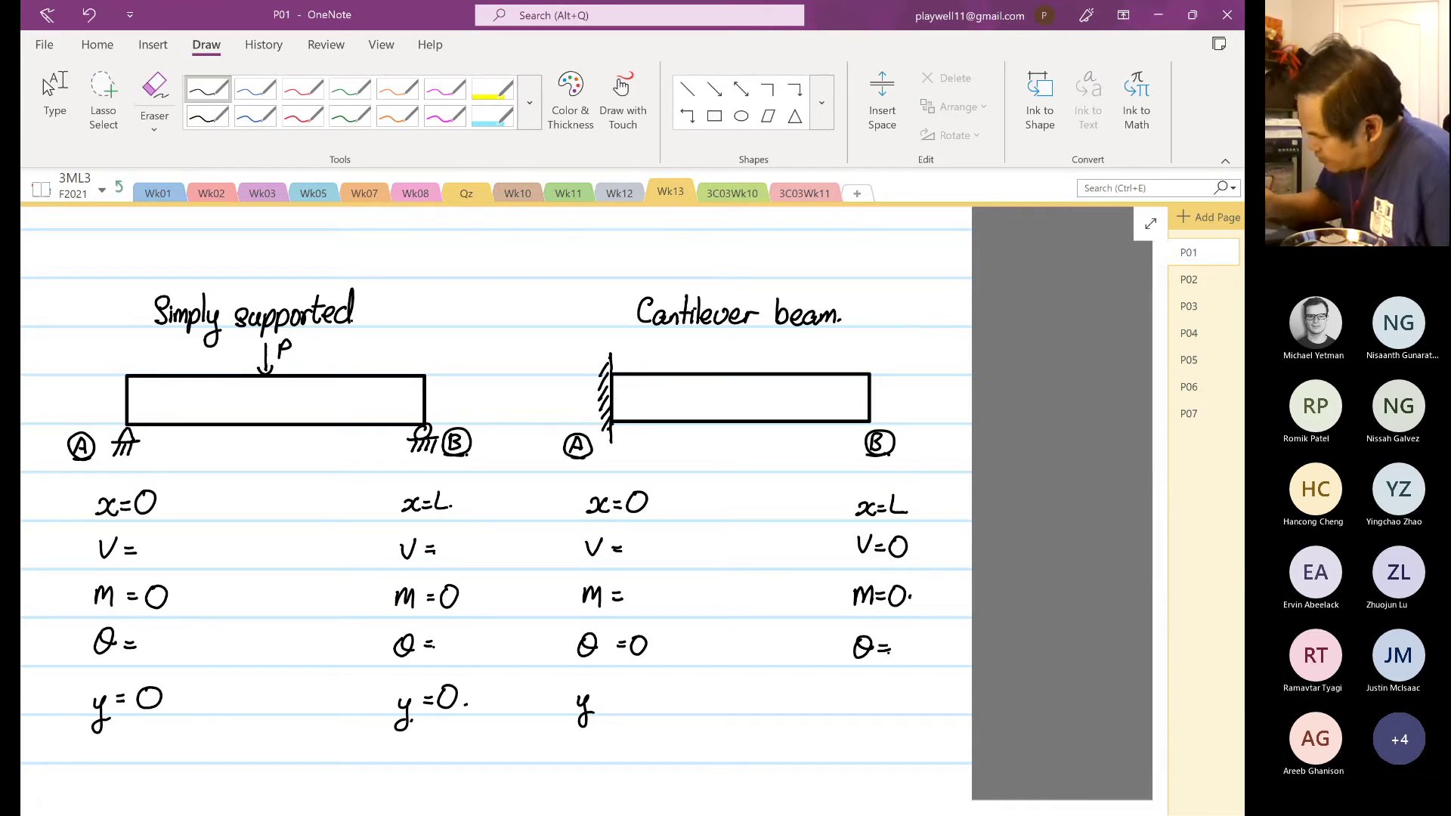
pyautogui.click(269, 89)
pyautogui.click(310, 90)
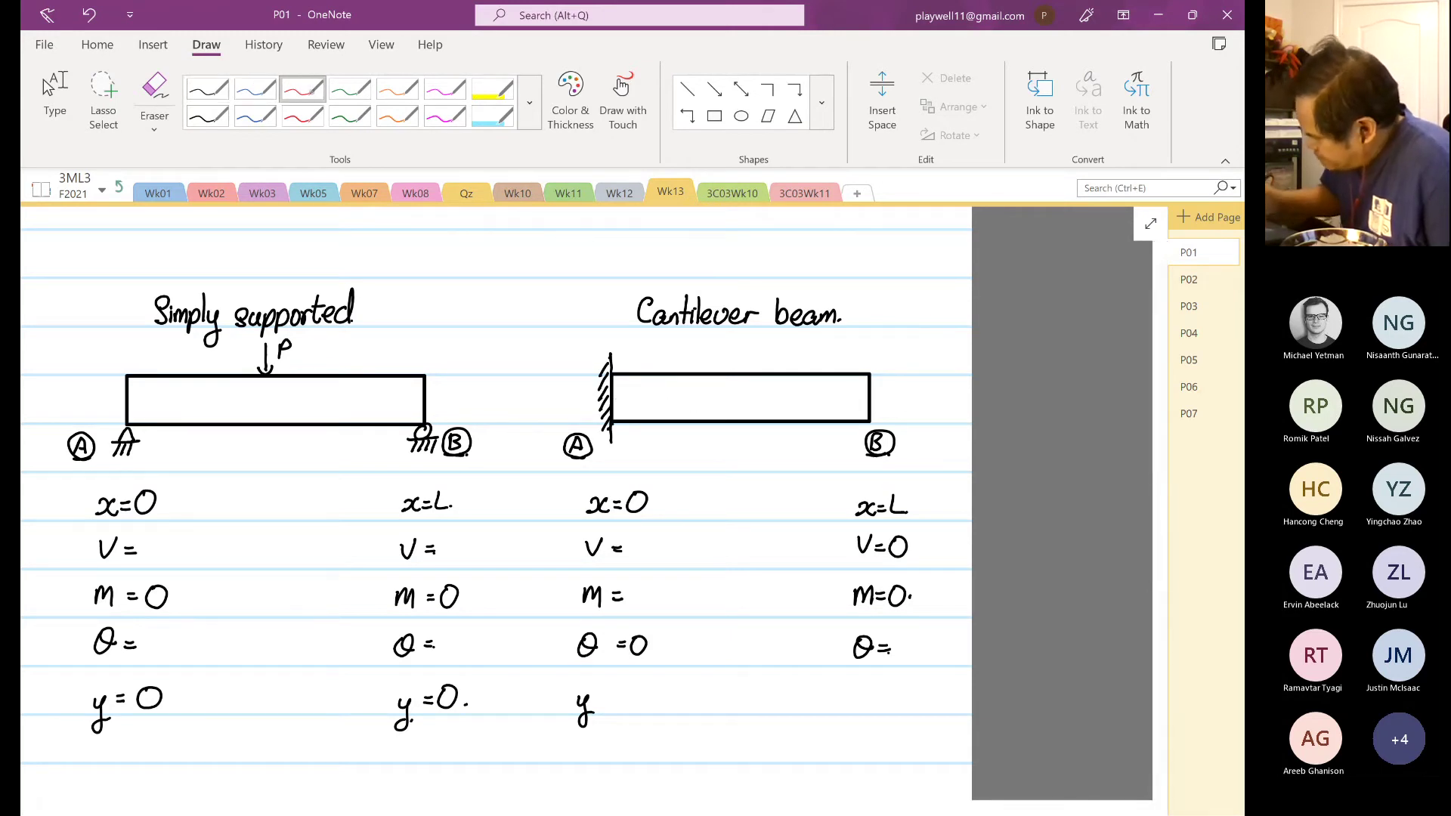
pyautogui.moveTo(620, 397); pyautogui.dragTo(833, 453)
pyautogui.moveTo(873, 342)
pyautogui.mouseDown()
pyautogui.moveTo(874, 369)
pyautogui.moveTo(890, 345)
pyautogui.mouseUp()
pyautogui.moveTo(833, 453); pyautogui.dragTo(870, 477)
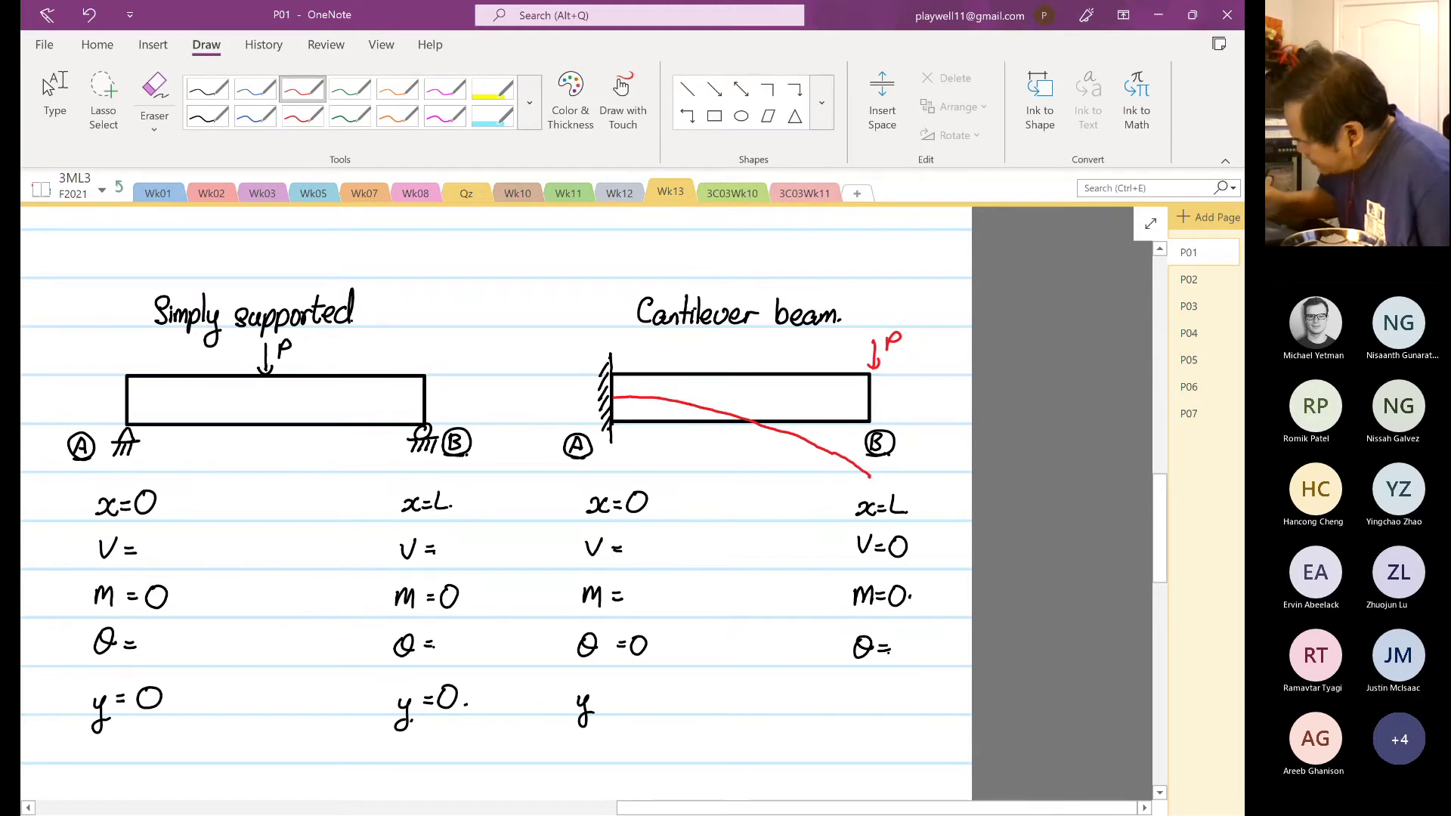
# Mark a green point with its tangent, horizontal line and angle θ on the deflection curve, plus a horizontal tangent at A.
pyautogui.click(350, 89)
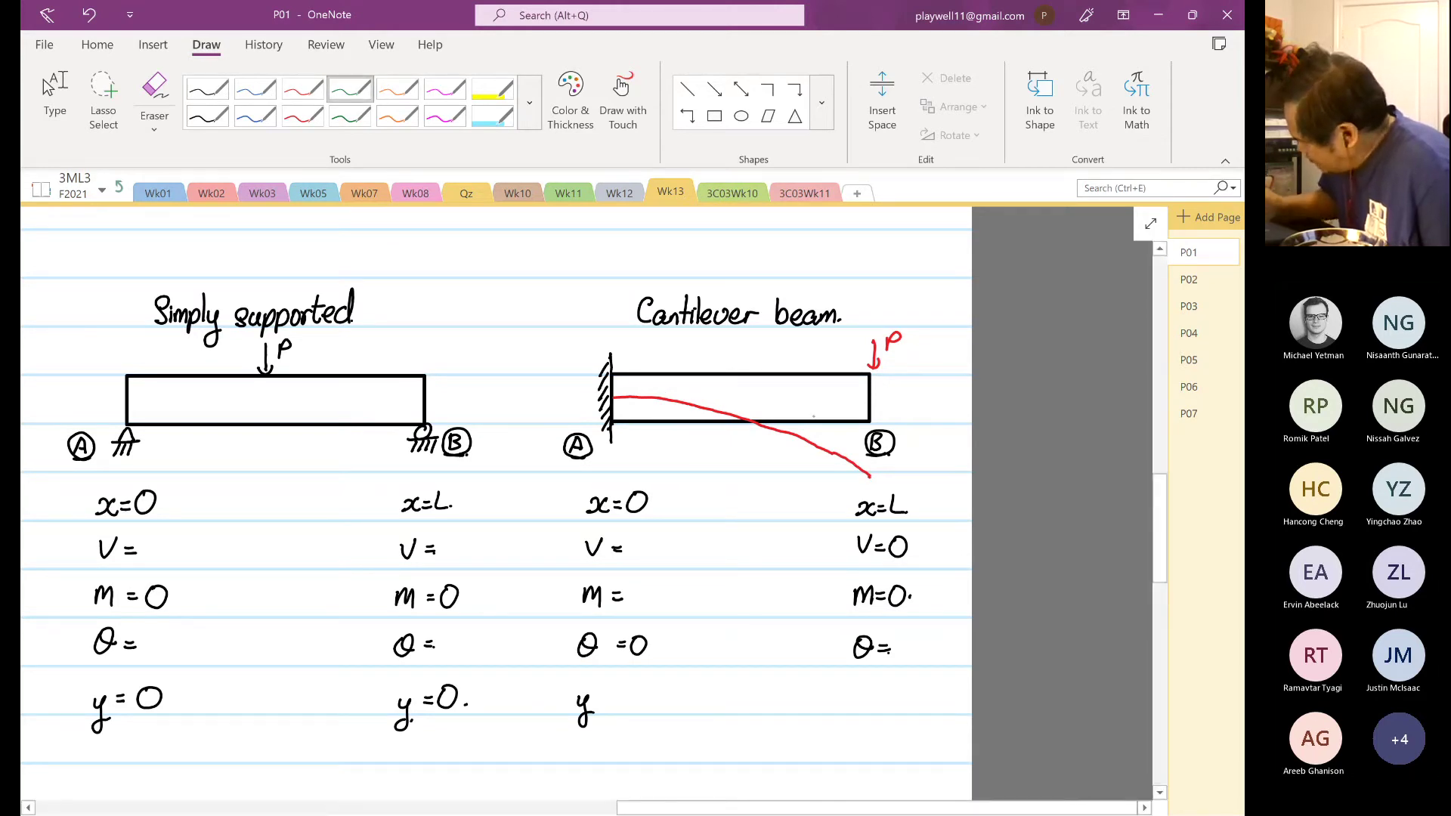
pyautogui.click(805, 439)
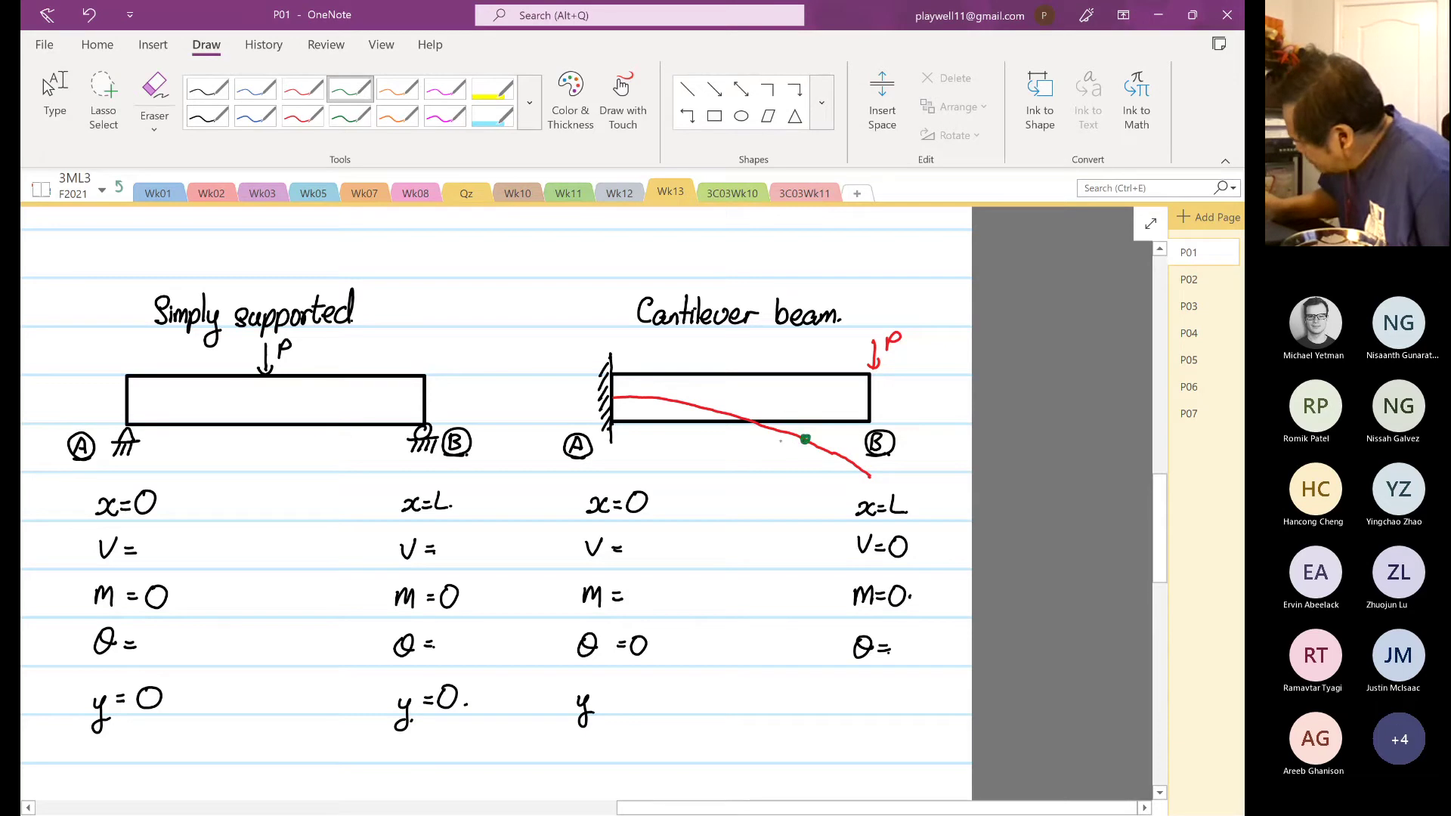
pyautogui.moveTo(776, 443); pyautogui.dragTo(854, 438)
pyautogui.moveTo(761, 411)
pyautogui.mouseDown()
pyautogui.moveTo(888, 482)
pyautogui.moveTo(854, 450)
pyautogui.mouseUp()
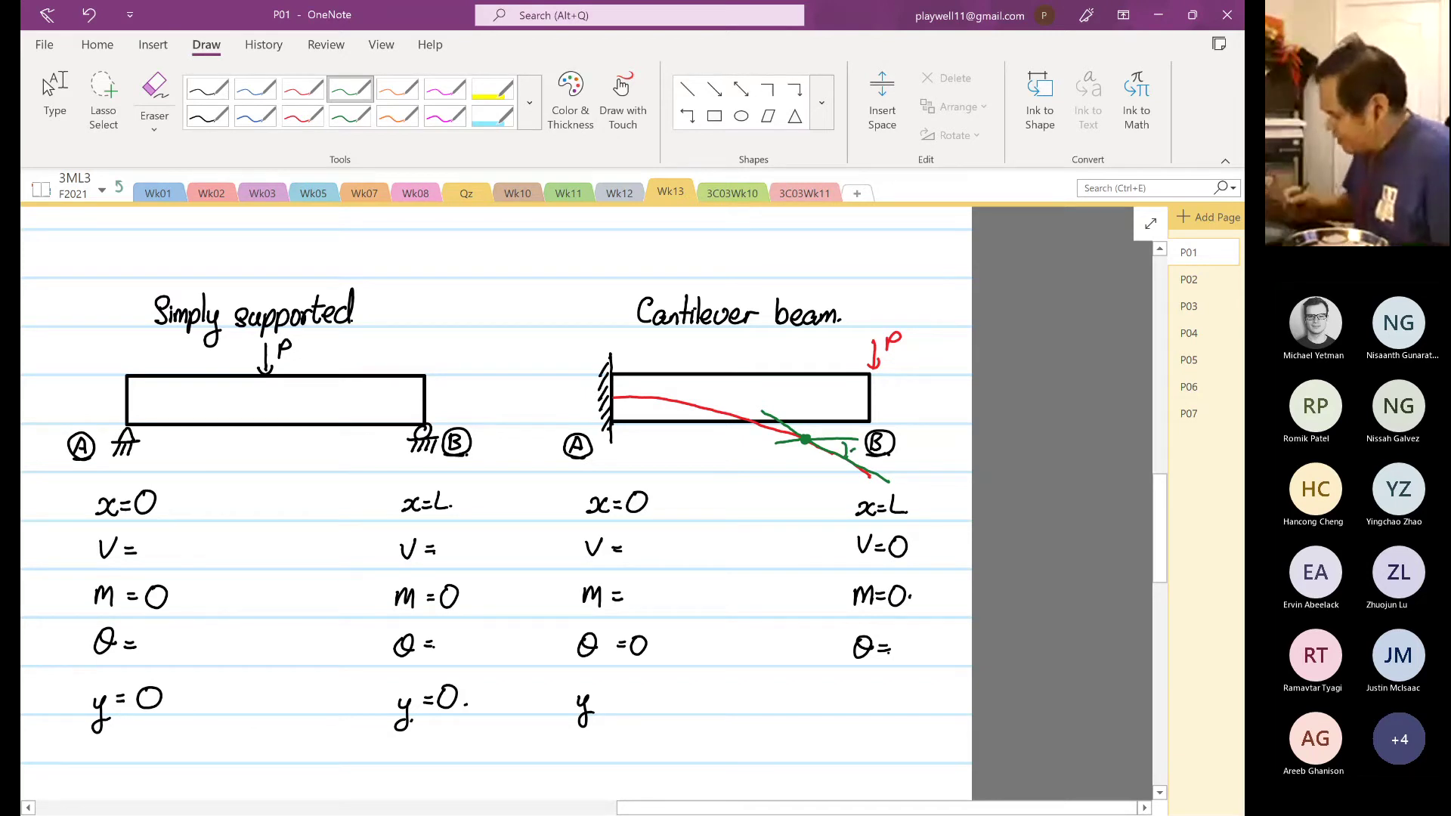
pyautogui.moveTo(849, 452); pyautogui.dragTo(866, 458)
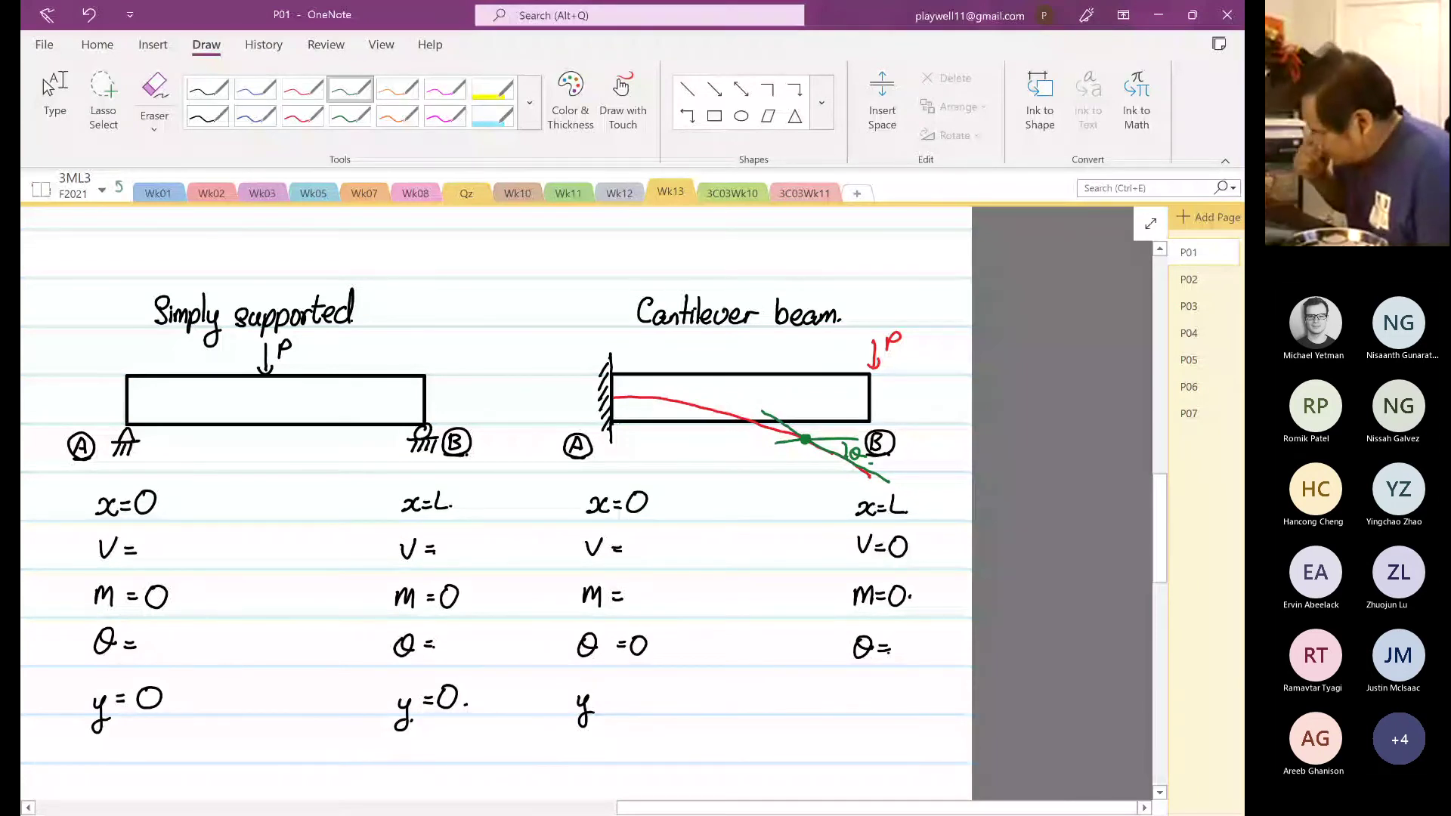
pyautogui.moveTo(574, 399); pyautogui.dragTo(662, 397)
# Write the deflection condition y=0 in black for both ends of the cantilever.
pyautogui.click(207, 90)
pyautogui.moveTo(611, 694); pyautogui.dragTo(620, 693)
pyautogui.moveTo(610, 700); pyautogui.dragTo(637, 687)
pyautogui.moveTo(851, 698)
pyautogui.mouseDown()
pyautogui.moveTo(866, 698)
pyautogui.moveTo(853, 735)
pyautogui.moveTo(884, 695)
pyautogui.mouseUp()
pyautogui.moveTo(875, 703); pyautogui.dragTo(902, 686)
pyautogui.click(917, 702)
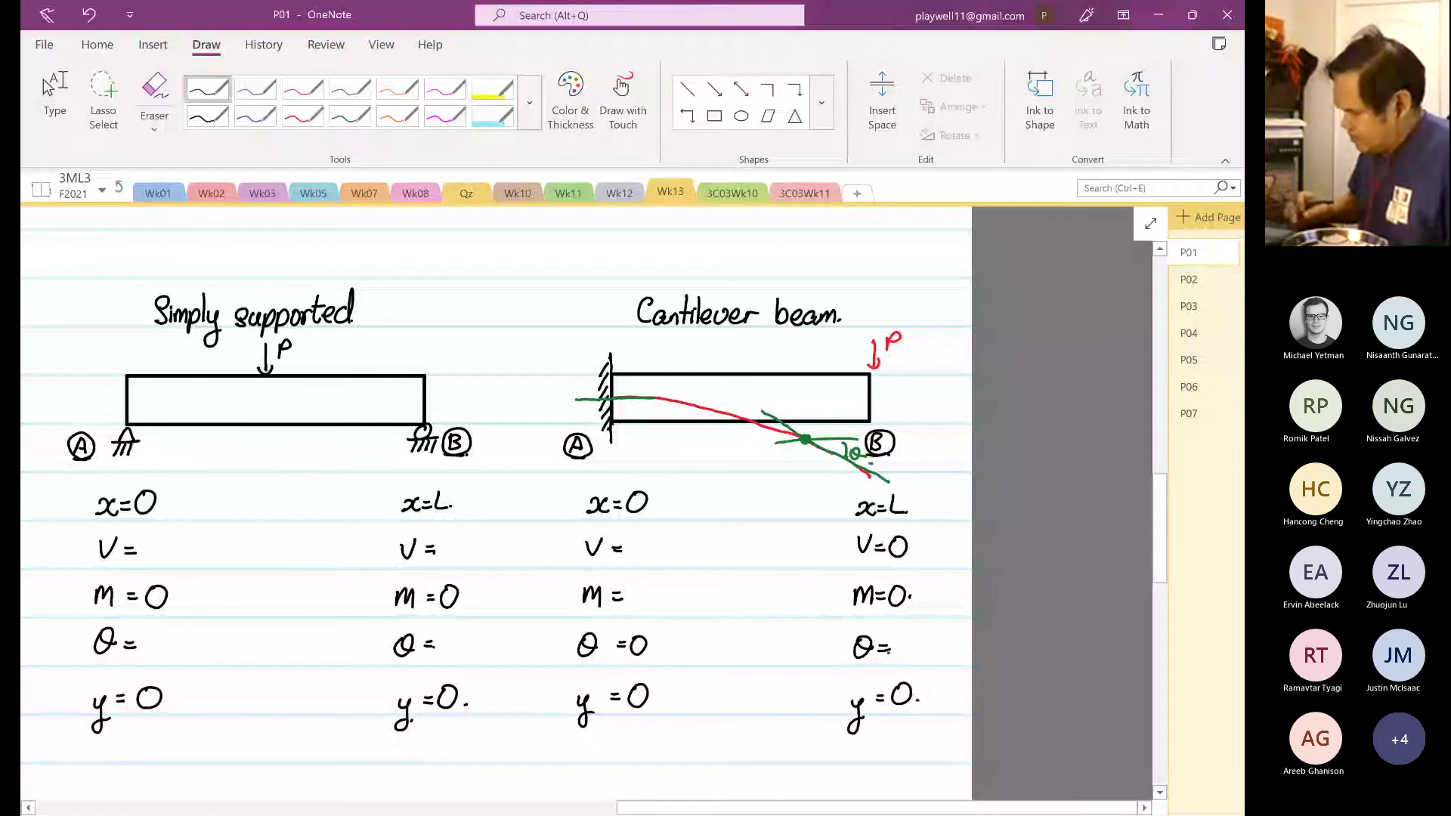
# Return to Example 1 and examine its boundary conditions table beneath the beam diagram.
pyautogui.click(54, 106)
pyautogui.hscroll(-3, 575, 499)
pyautogui.scroll(-1, 575, 499)
pyautogui.moveTo(116, 724); pyautogui.dragTo(87, 726)
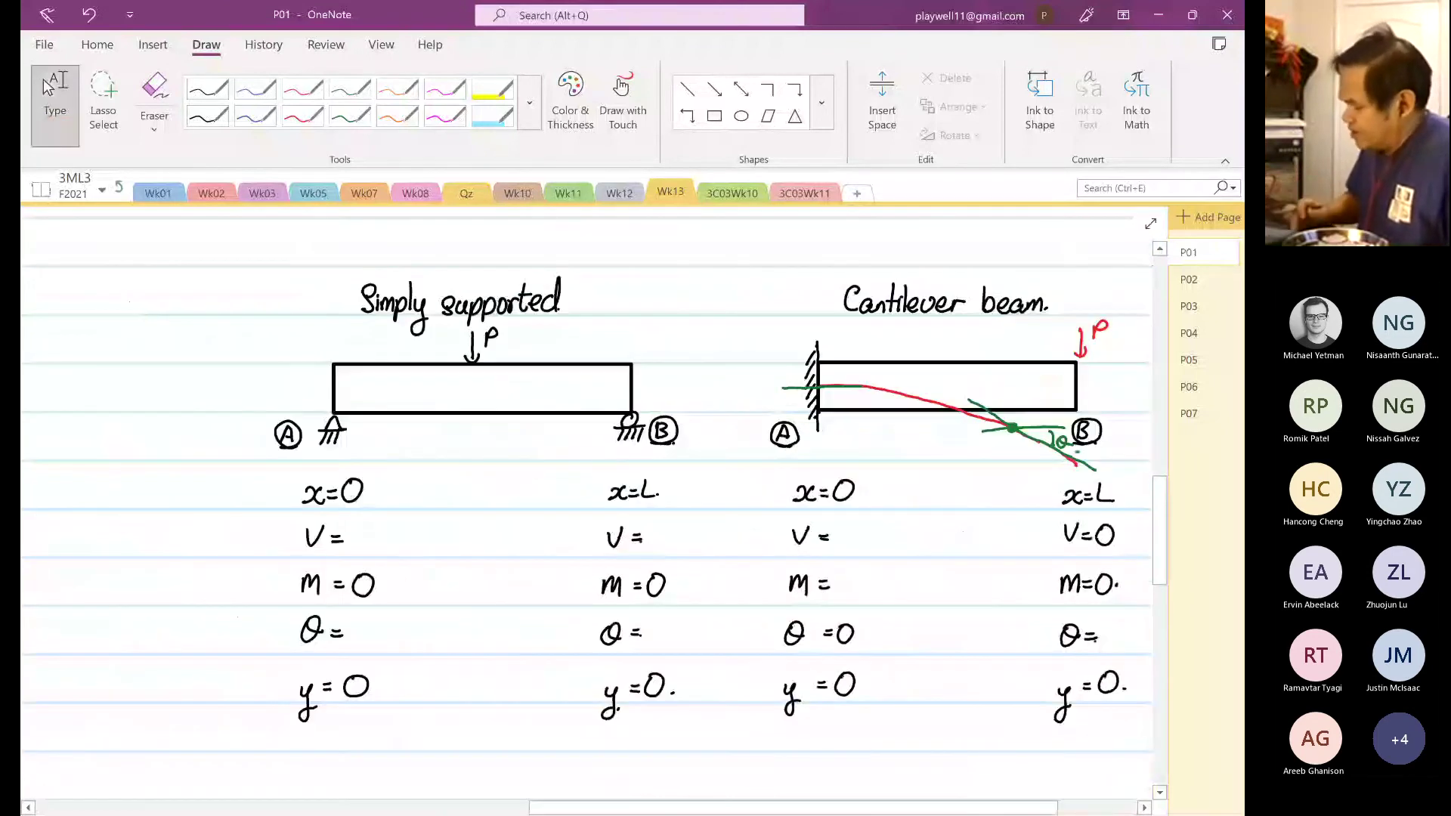
pyautogui.moveTo(174, 665); pyautogui.dragTo(989, 703)
pyautogui.scroll(-1, 586, 503)
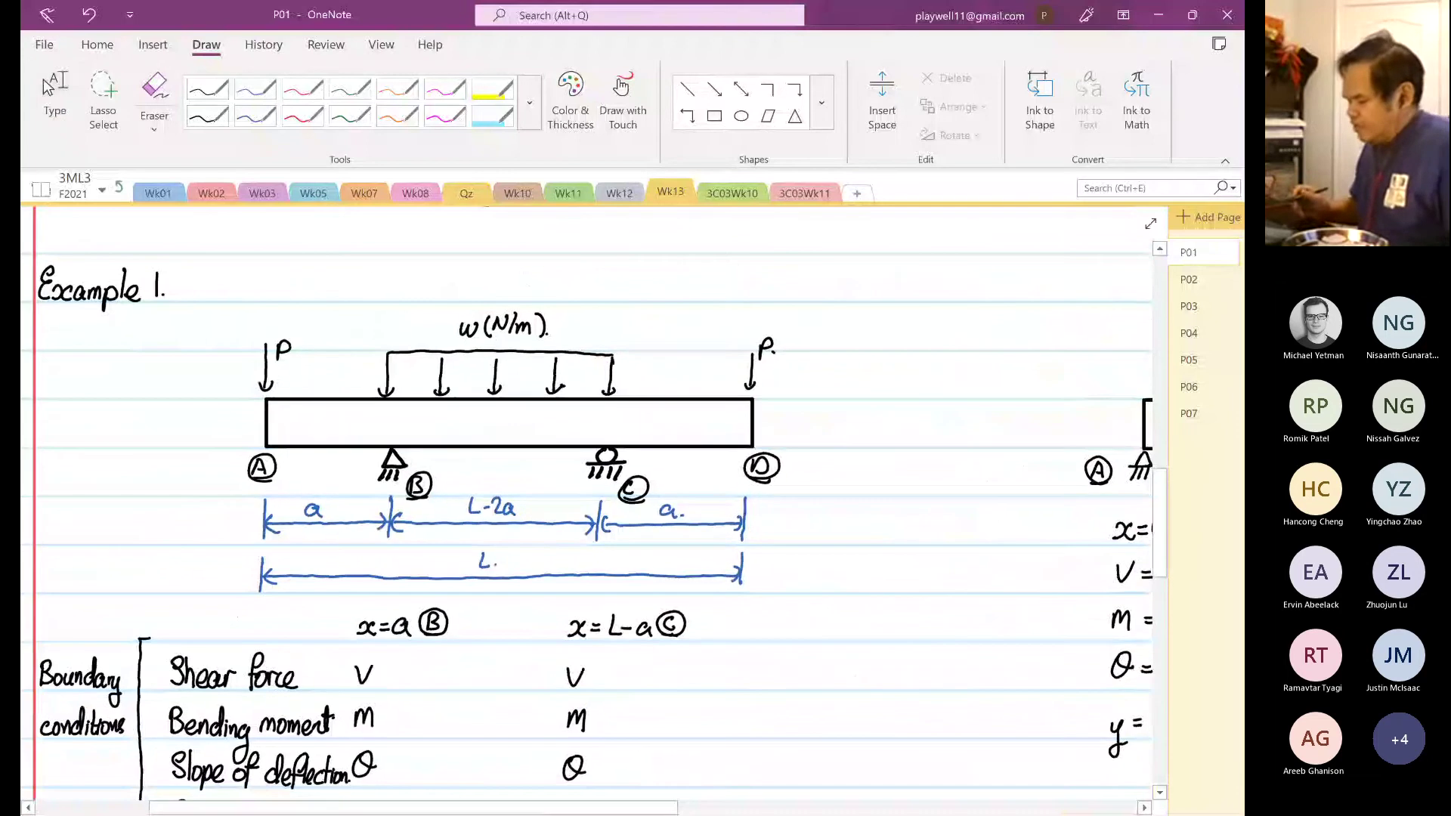
pyautogui.moveTo(863, 715); pyautogui.dragTo(834, 511)
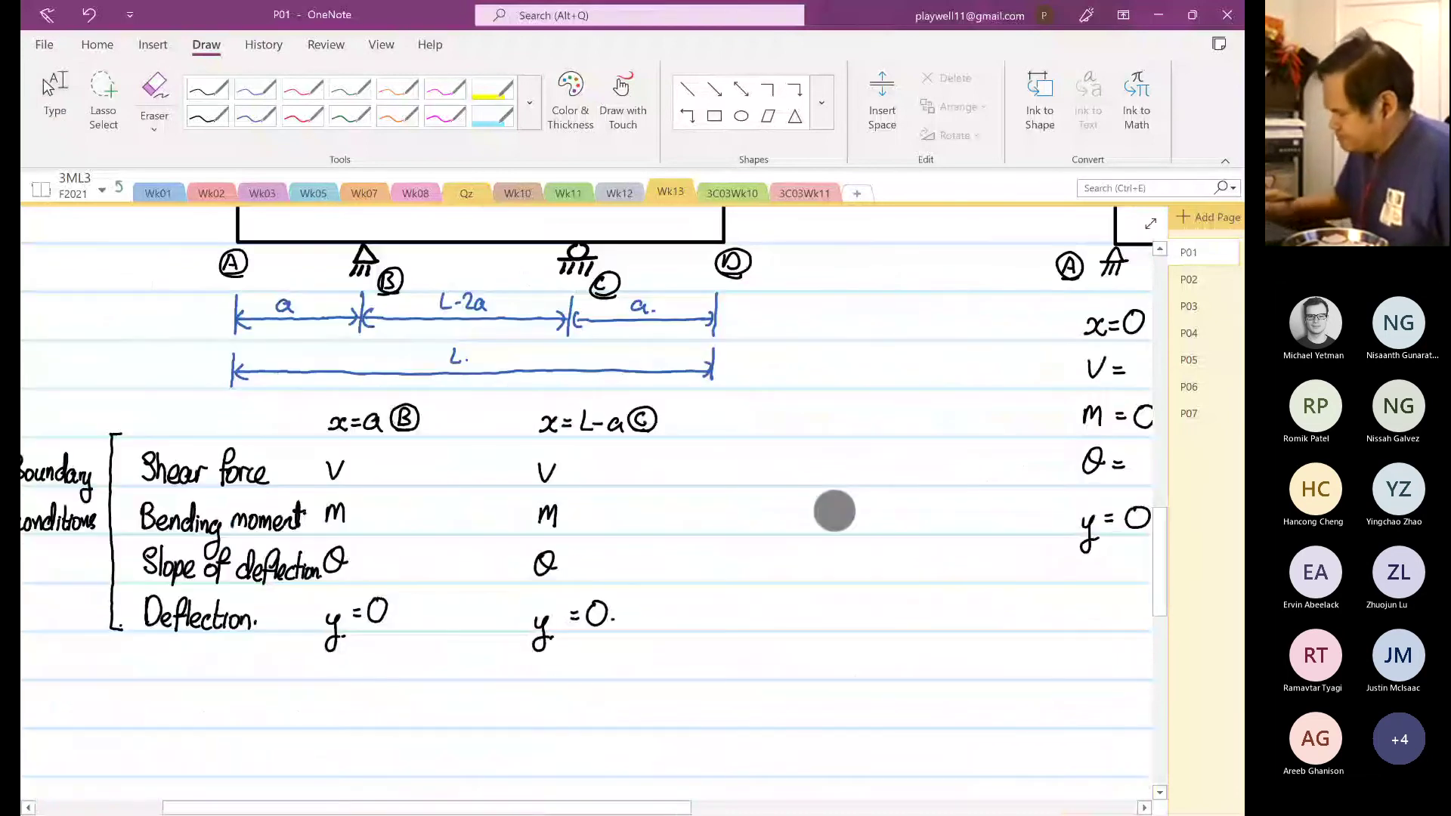